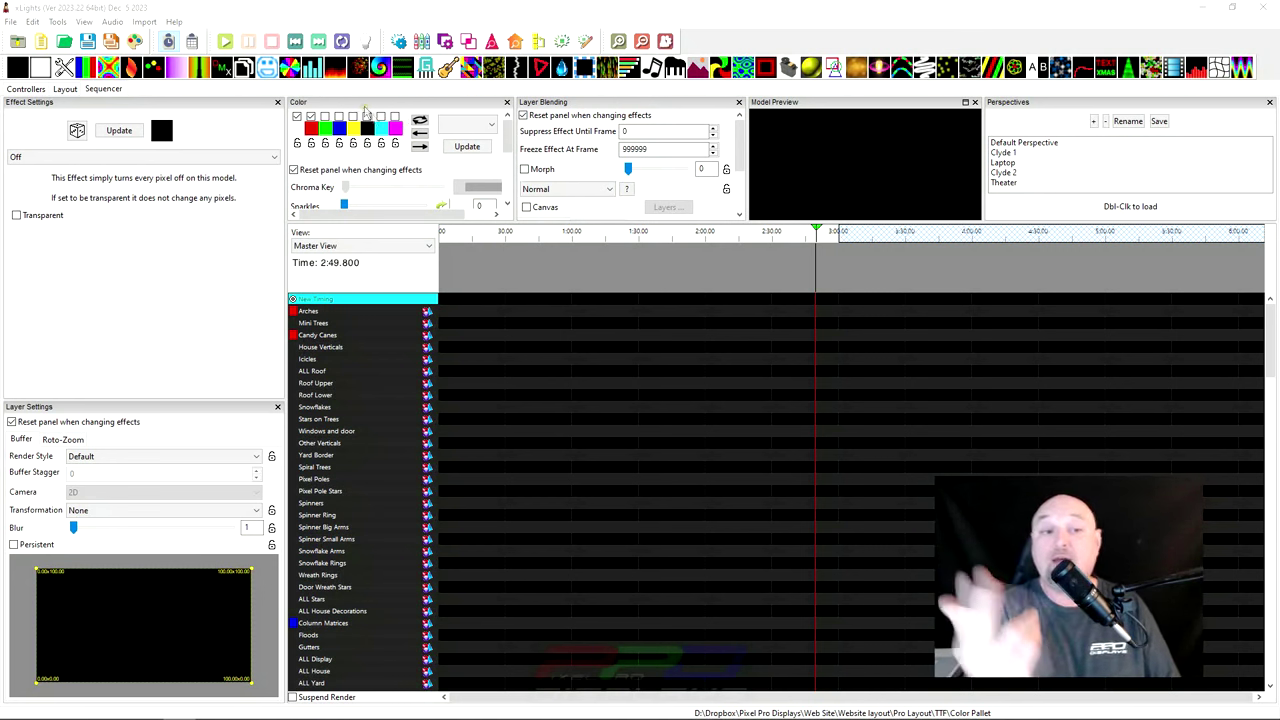
- Rotate the palette swatches through new orders until red, green and blue lead again
left_click(420, 121)
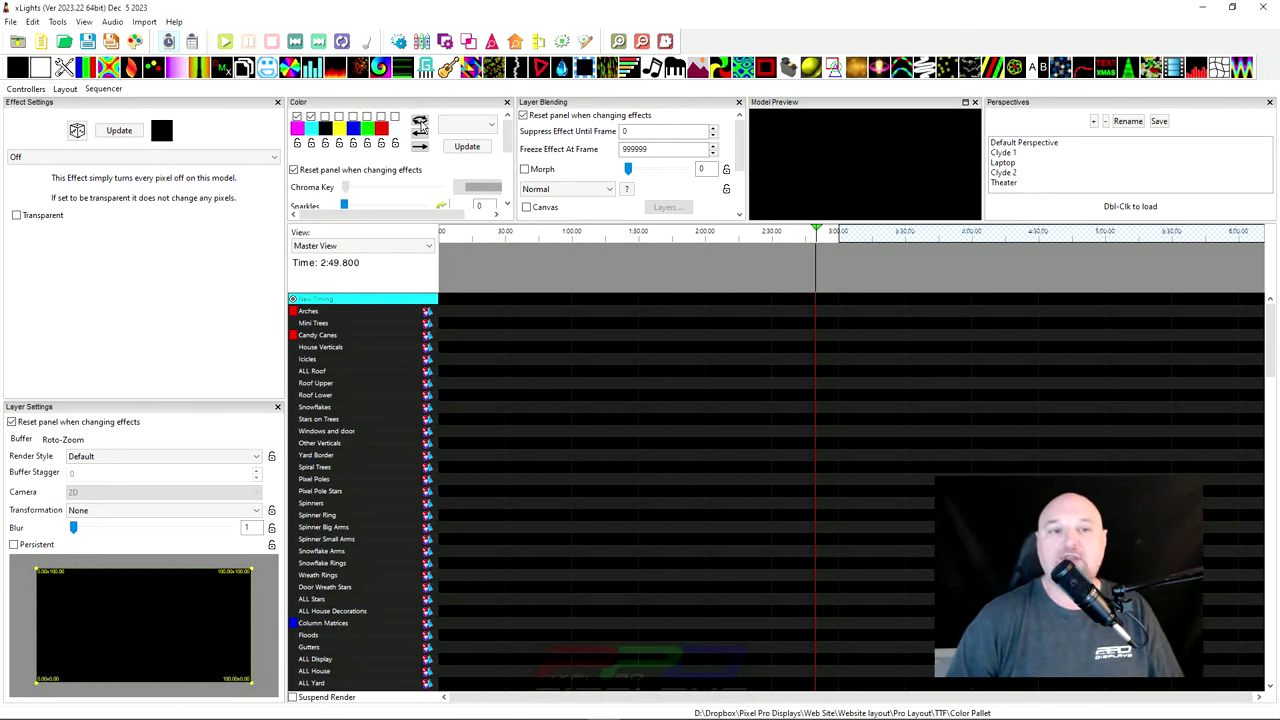
left_click(422, 127)
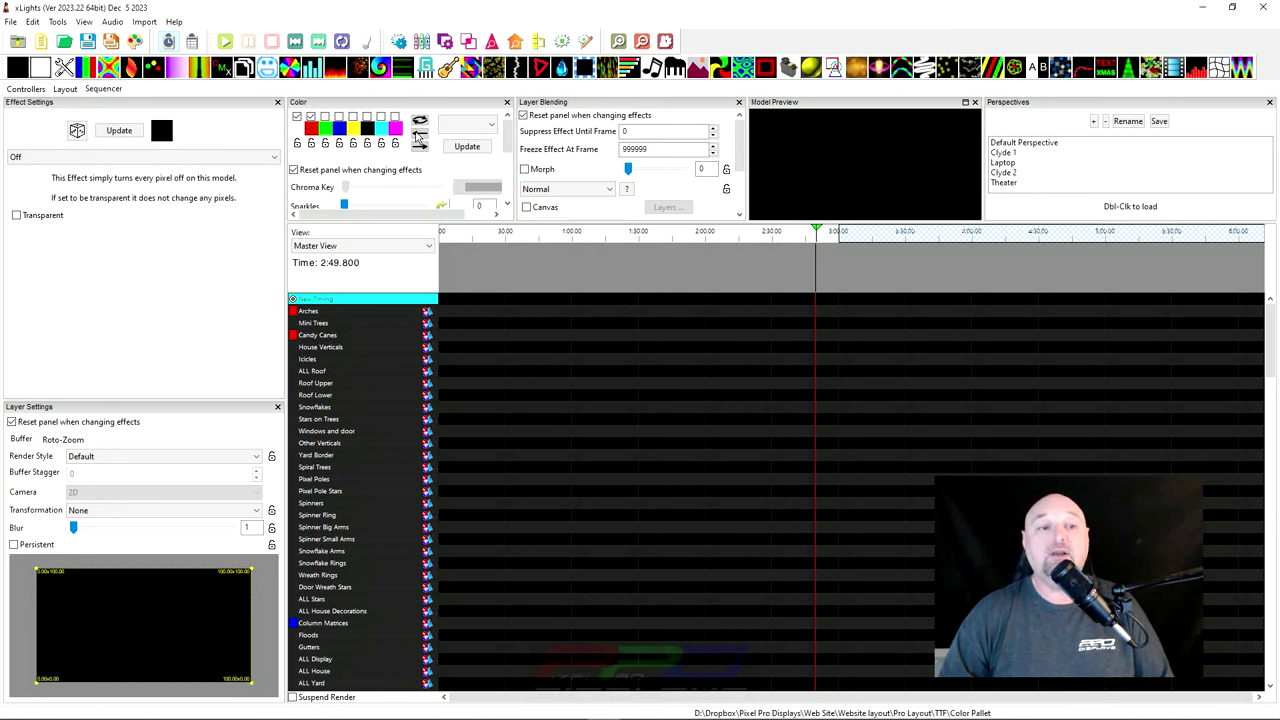
left_click(418, 136)
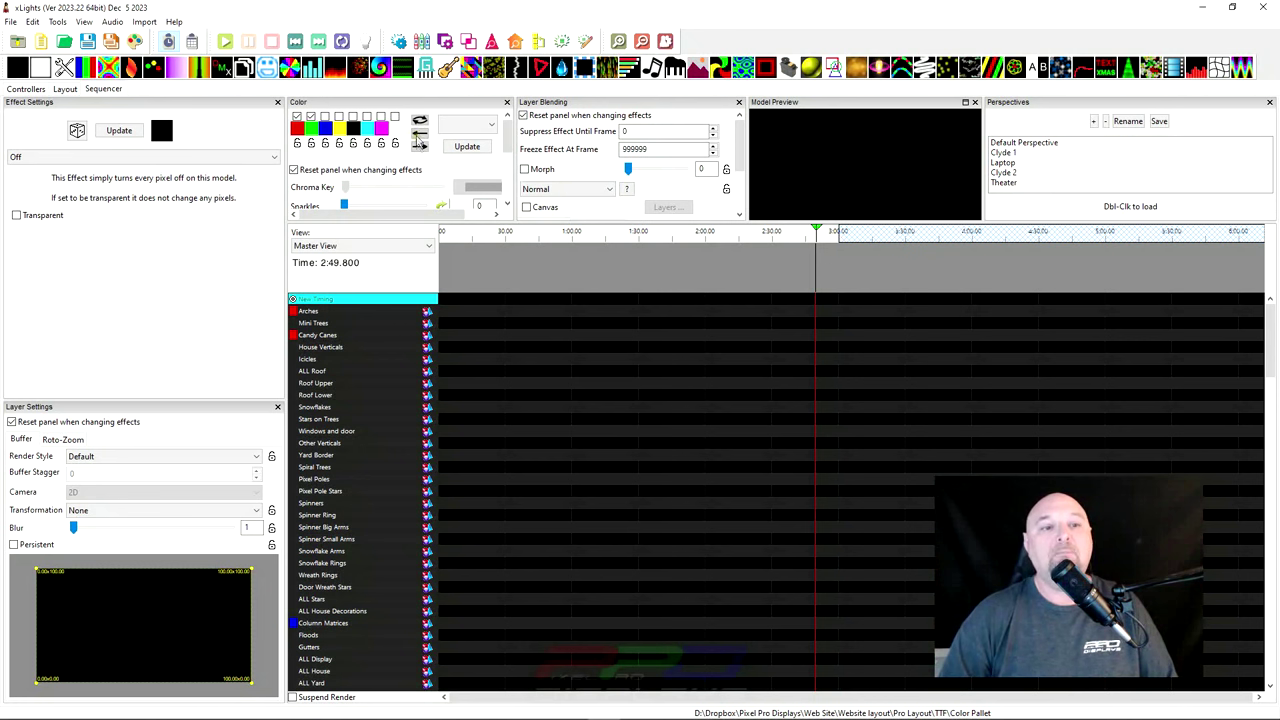
- Shift the palette colours repeatedly, then load the saved red, green, blue palette
left_click(420, 144)
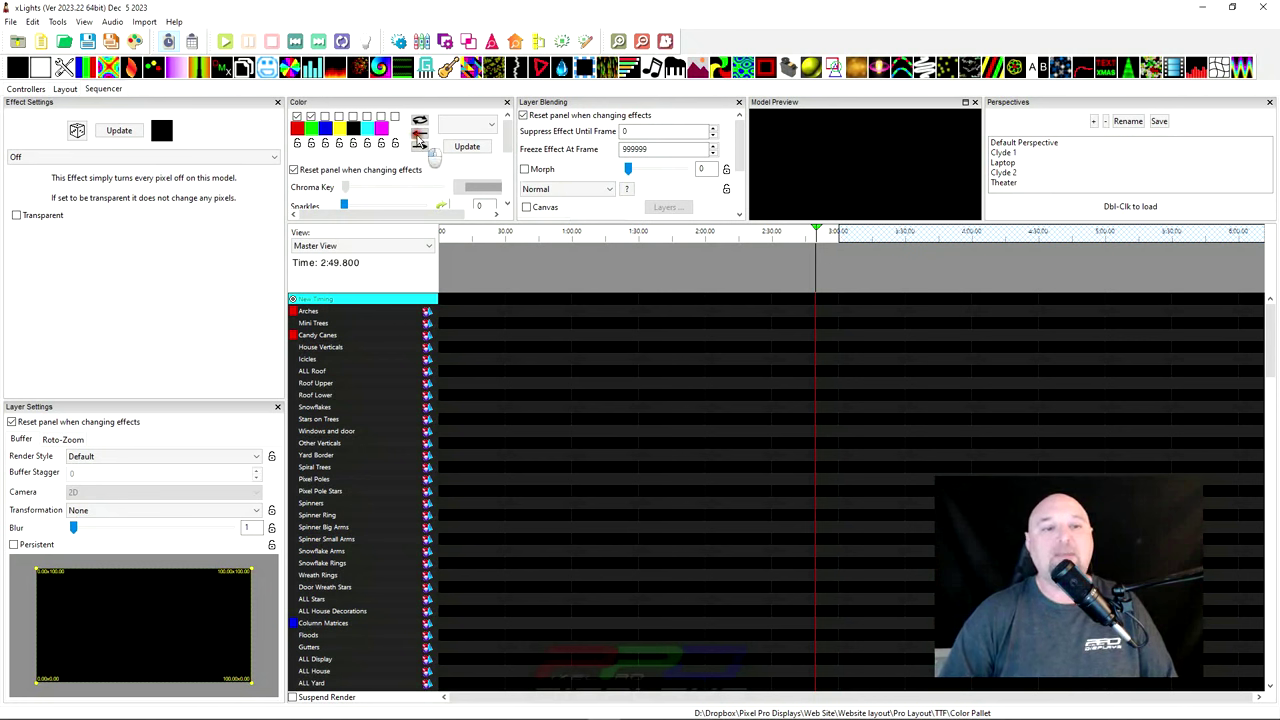
left_click(420, 144)
left_click(420, 144)
left_click(420, 144)
left_click(420, 143)
left_click(420, 144)
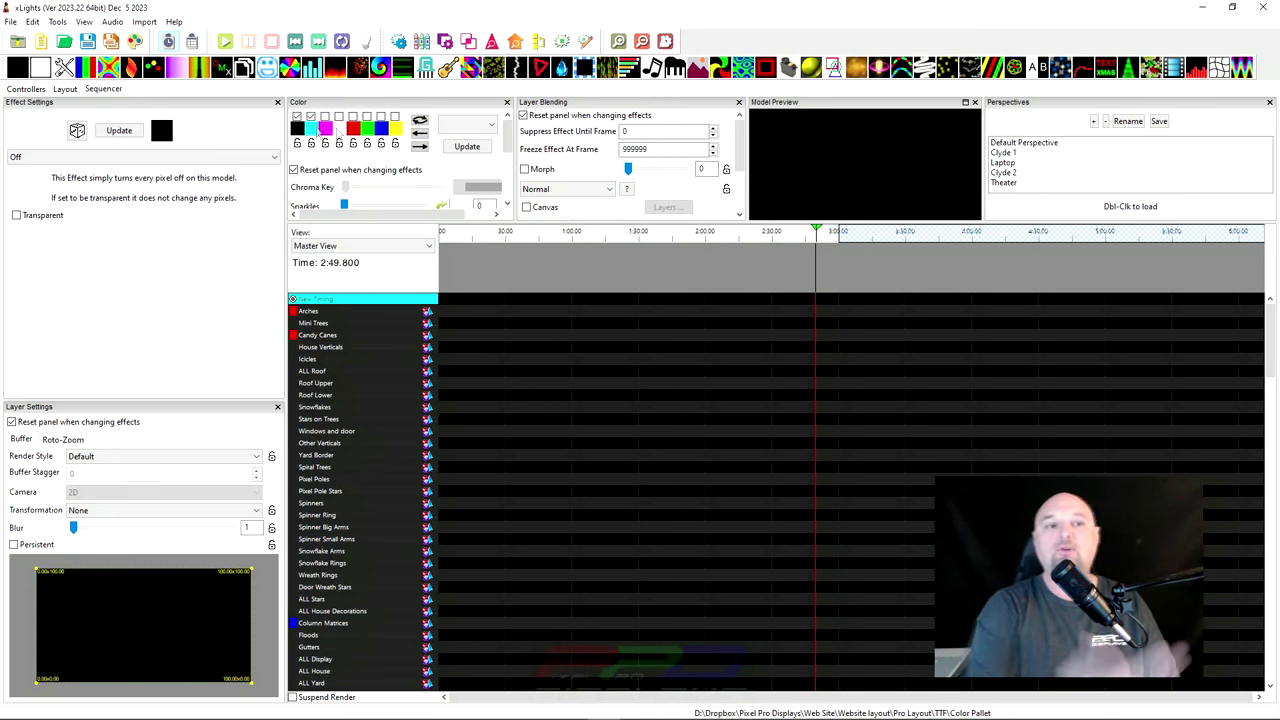
left_click(420, 142)
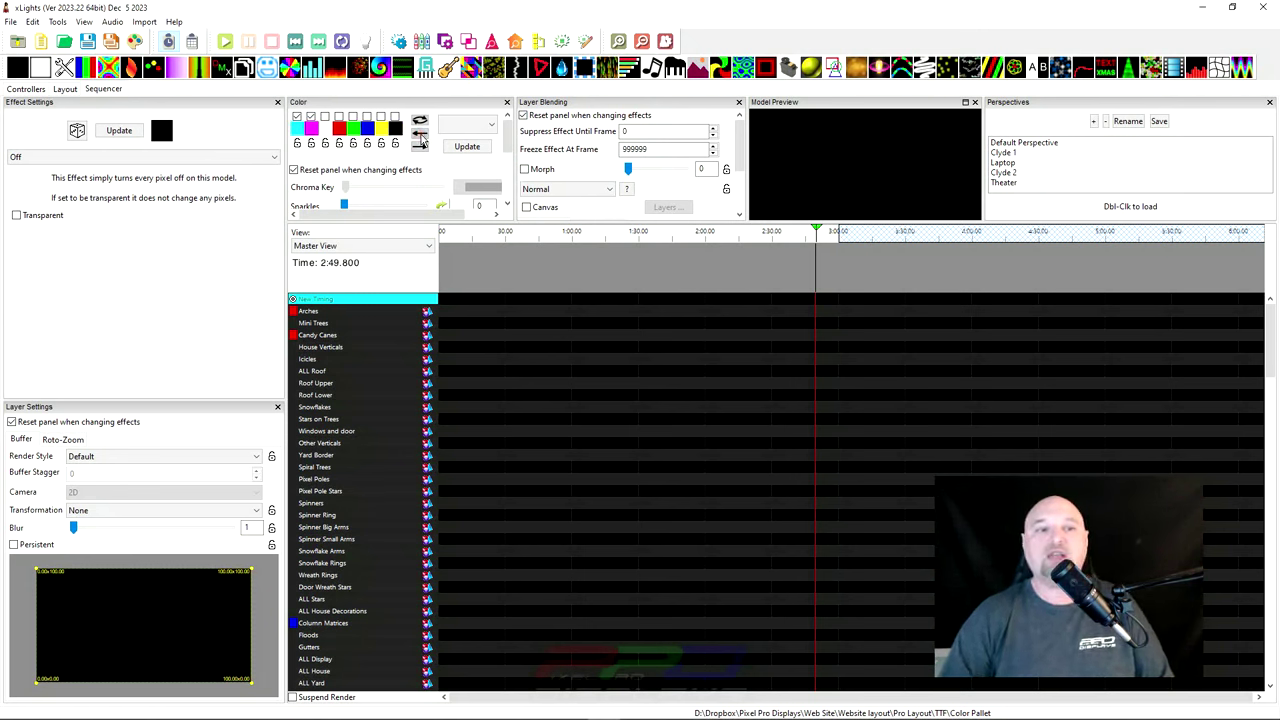
left_click(420, 142)
left_click(420, 142)
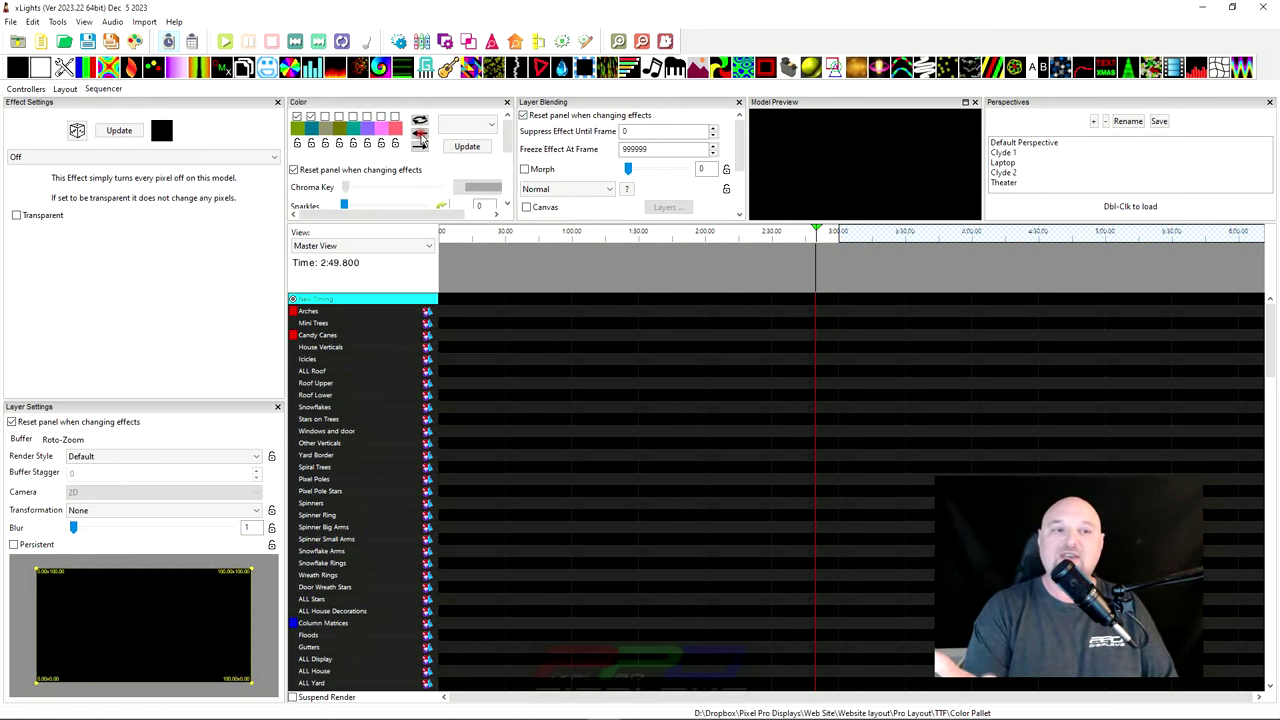
left_click(420, 142)
left_click(420, 142)
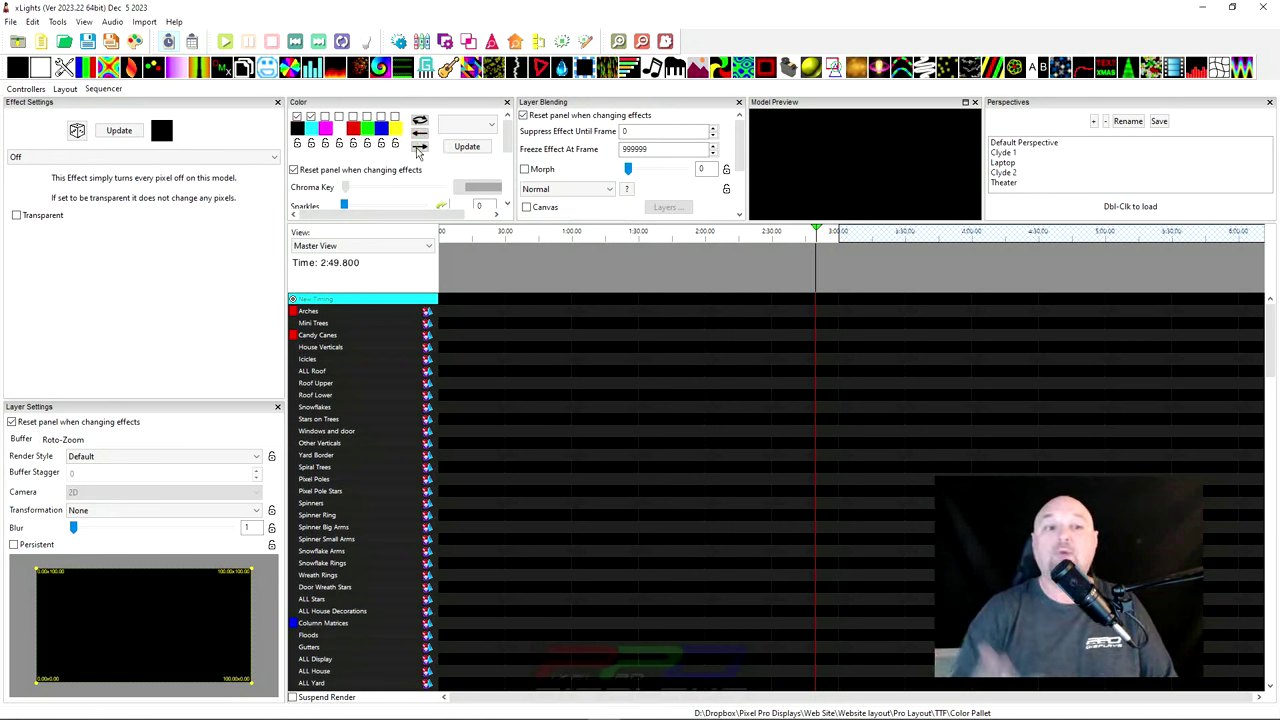
left_click(467, 123)
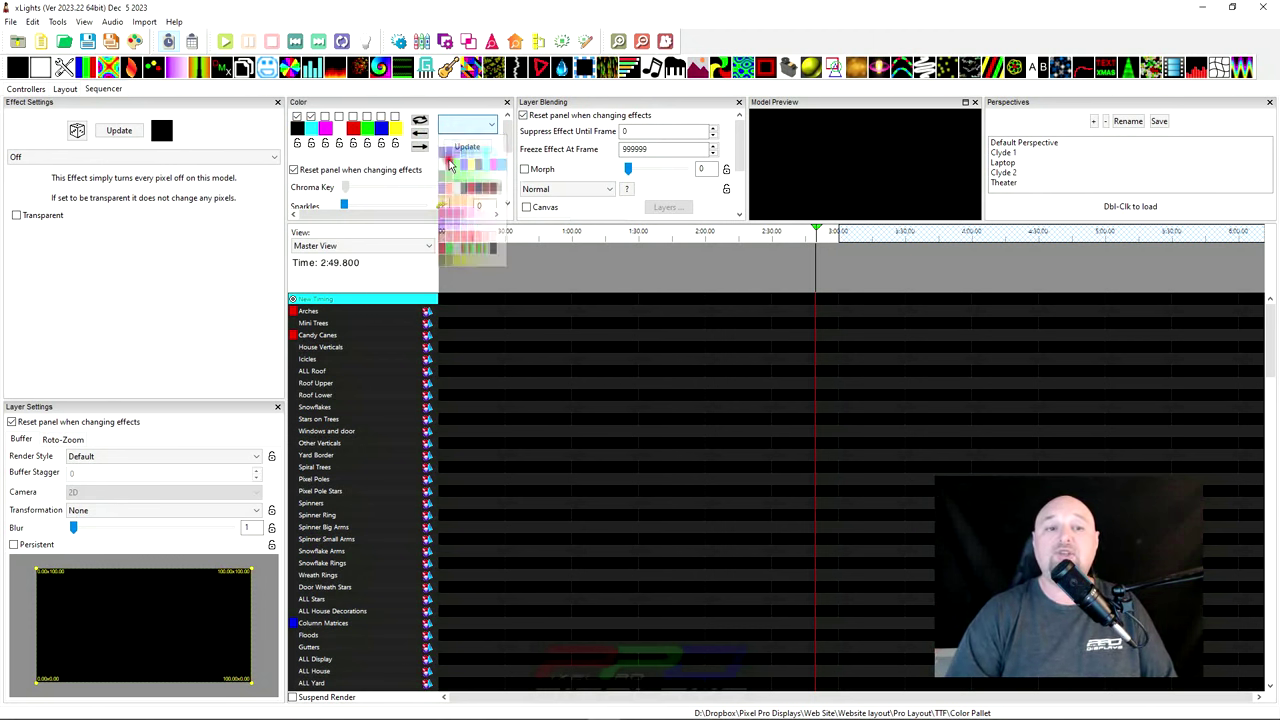
left_click(450, 165)
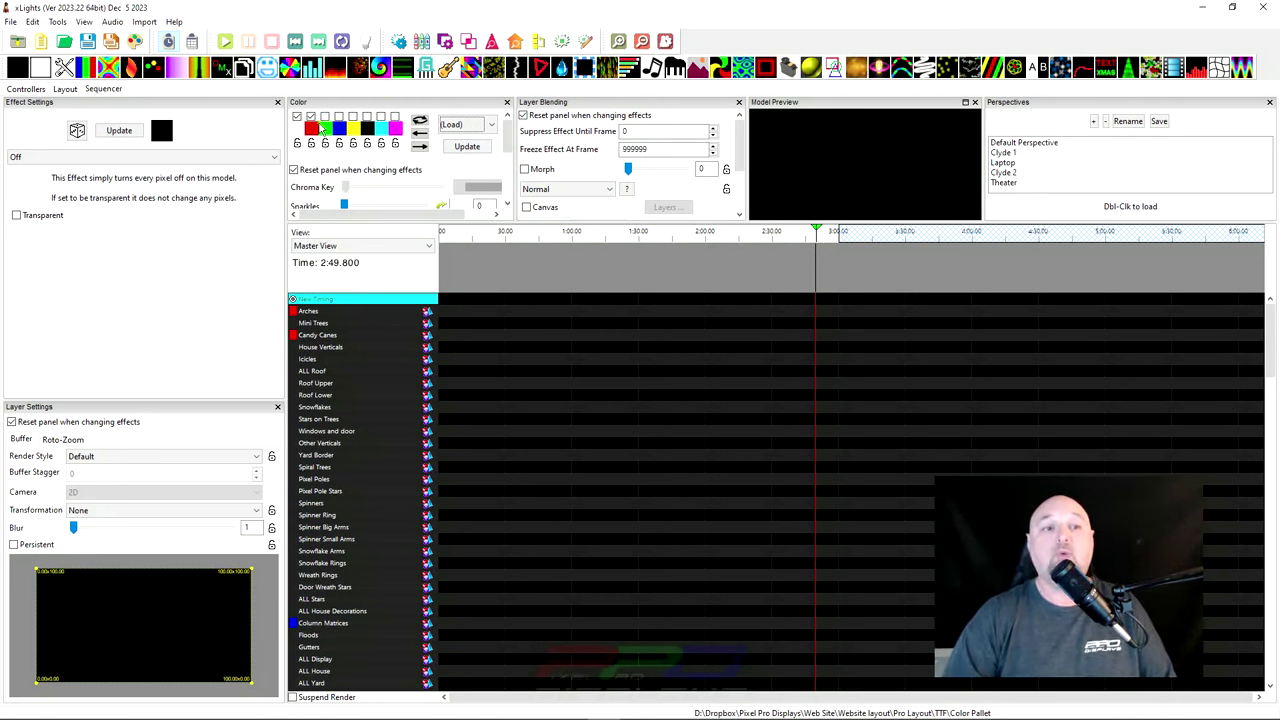
- Shift the palette three more positions, then load a different saved palette
left_click(420, 148)
left_click(420, 148)
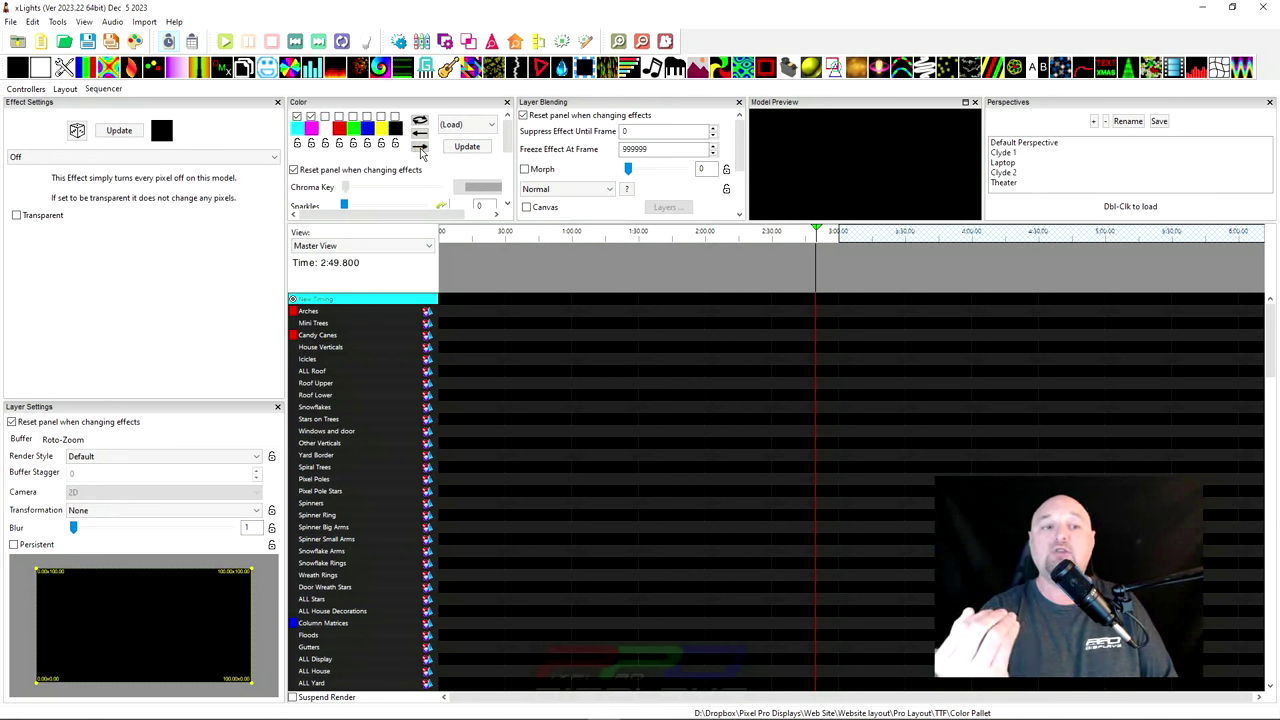
left_click(420, 148)
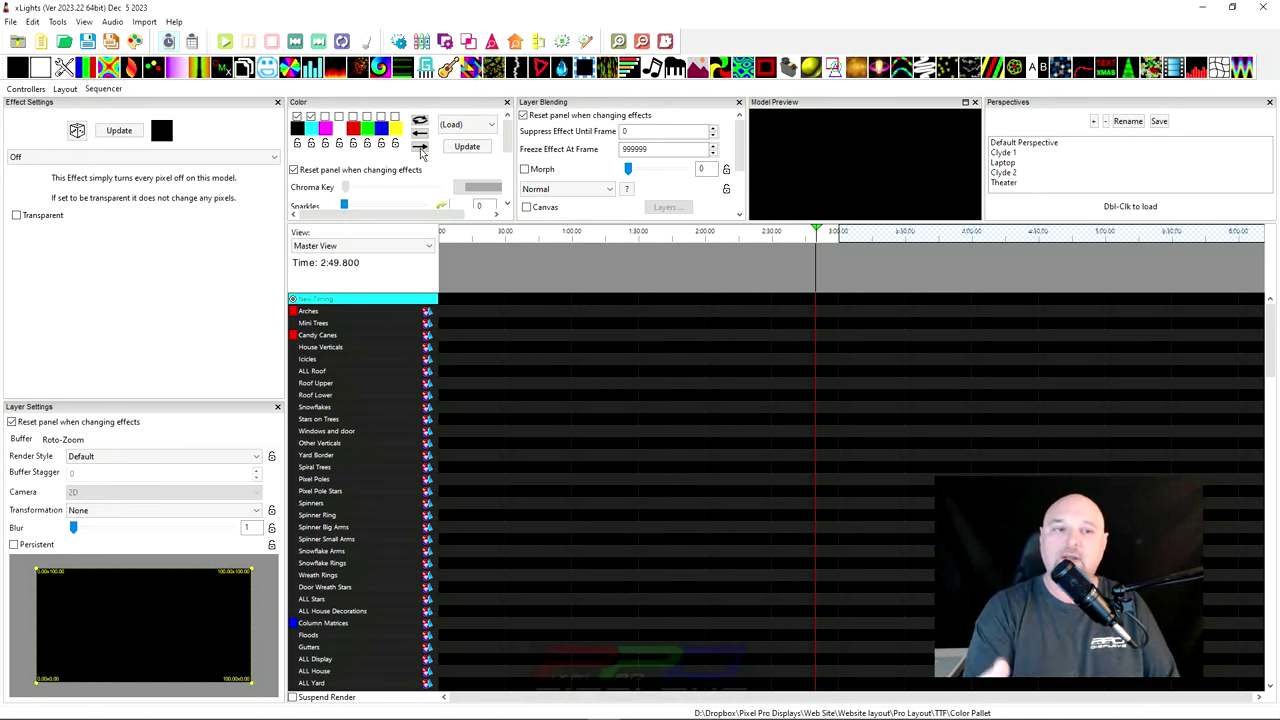
left_click(465, 124)
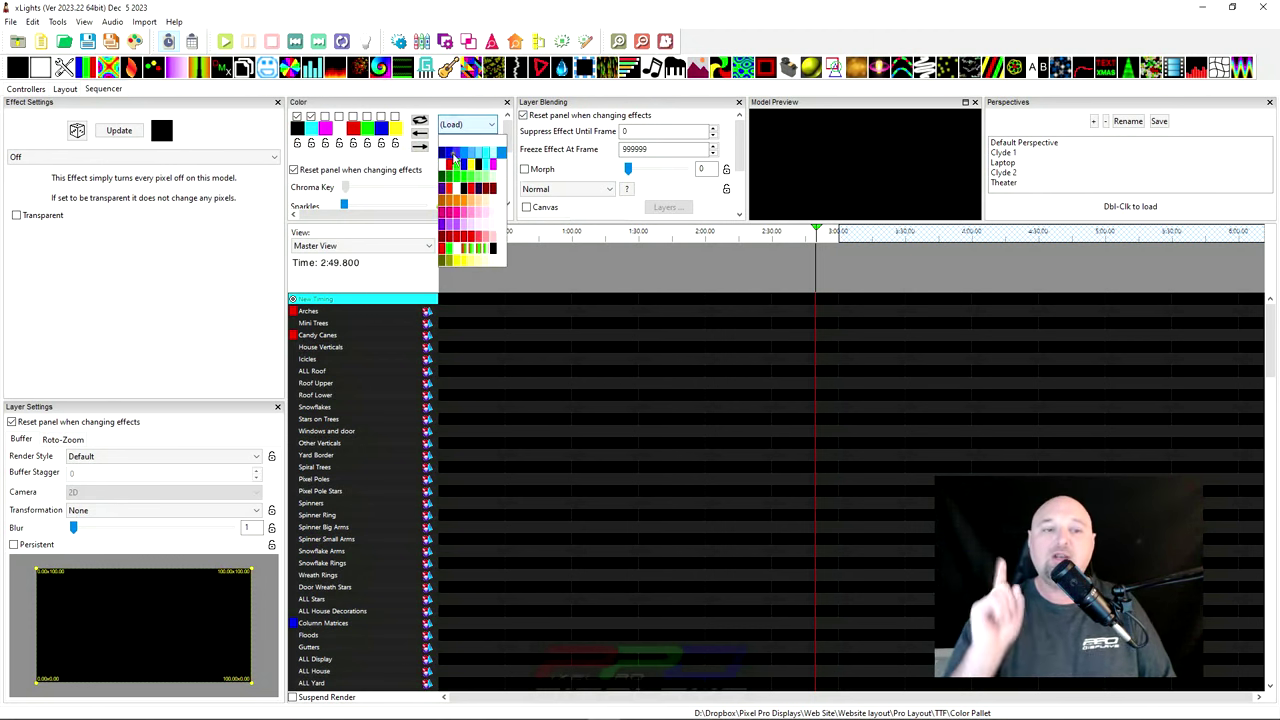
left_click(468, 184)
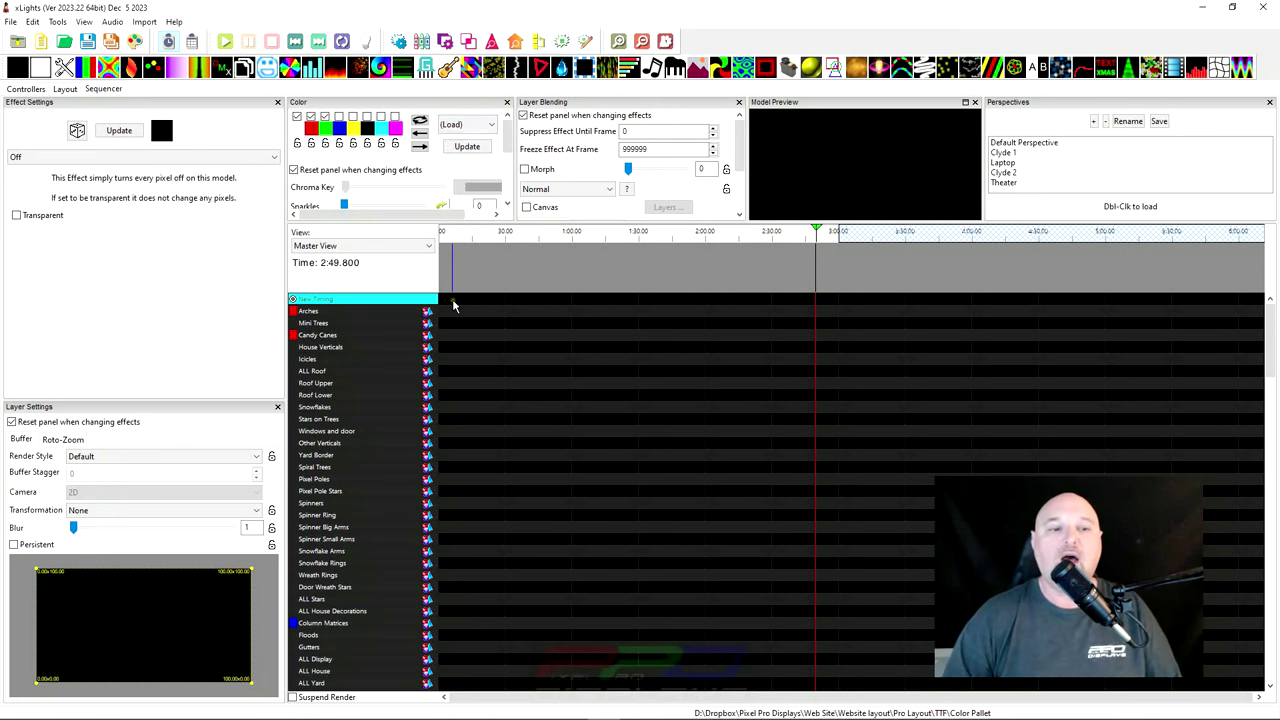
- Switch the sequencer to the Mega Tree view
scroll(460, 330, "down", 4)
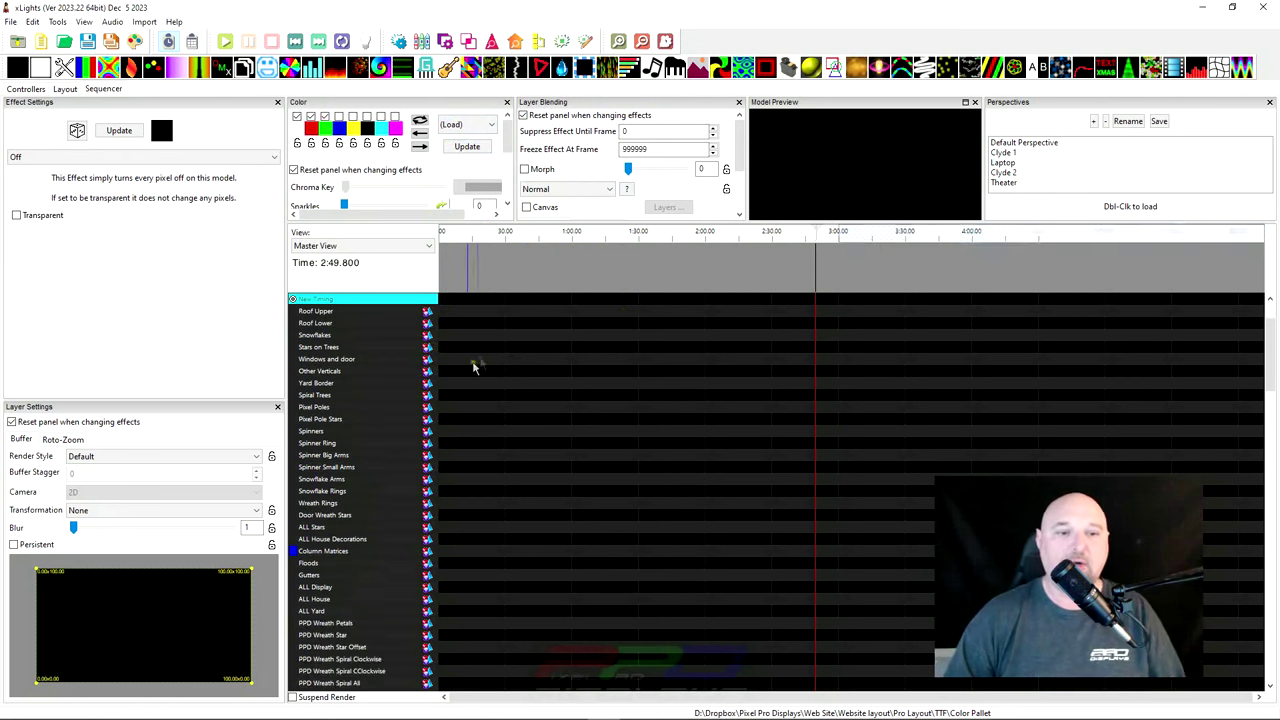
left_click(355, 246)
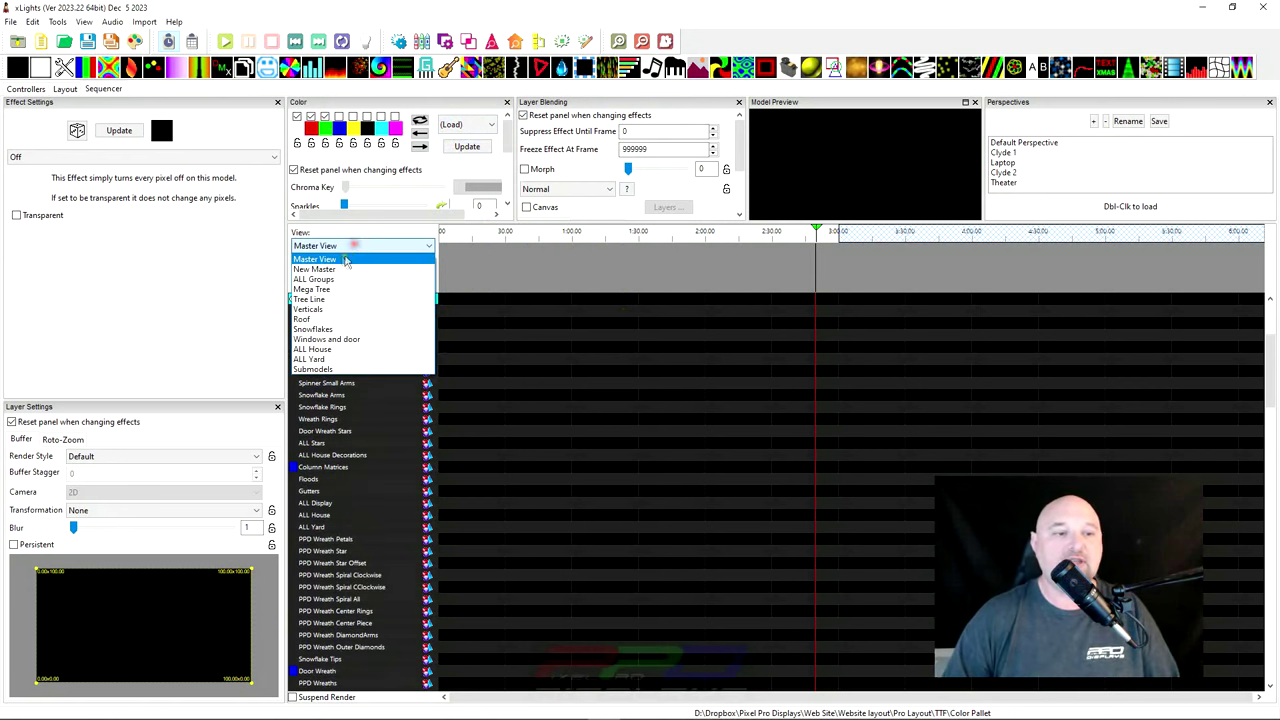
left_click(313, 291)
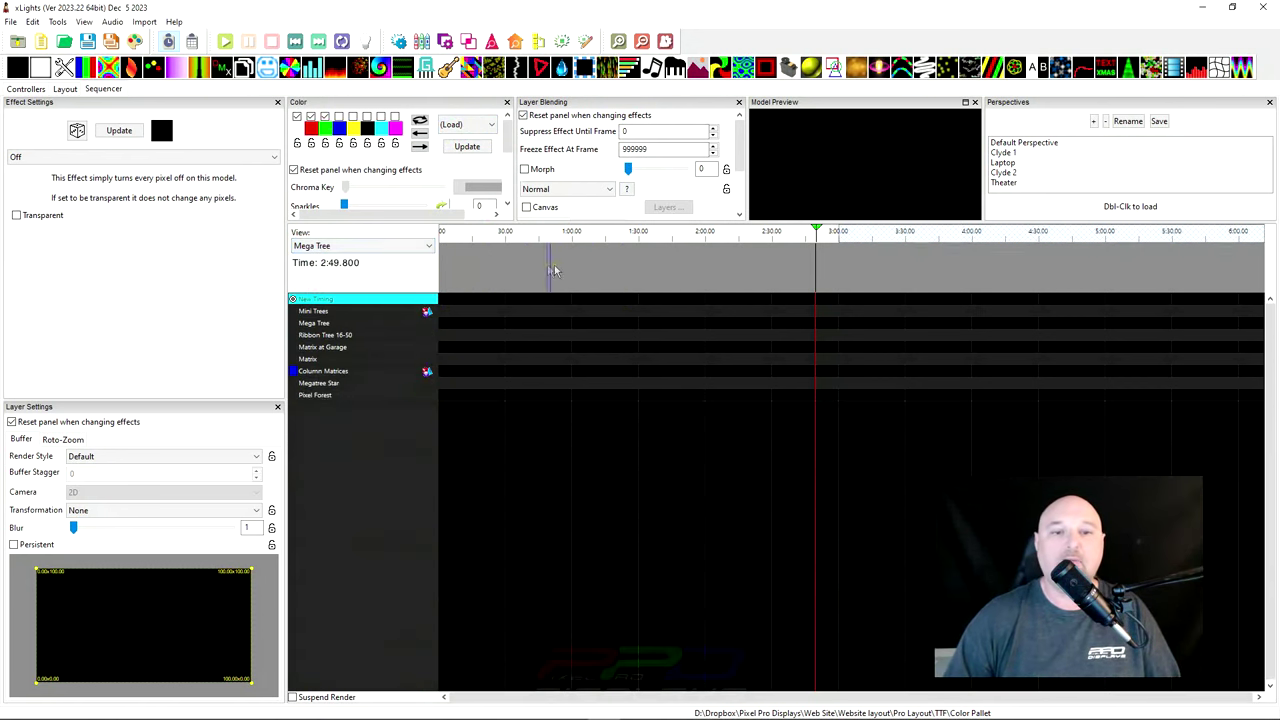
- Add a Metronome timing track with 500 ms spacing
right_click(330, 300)
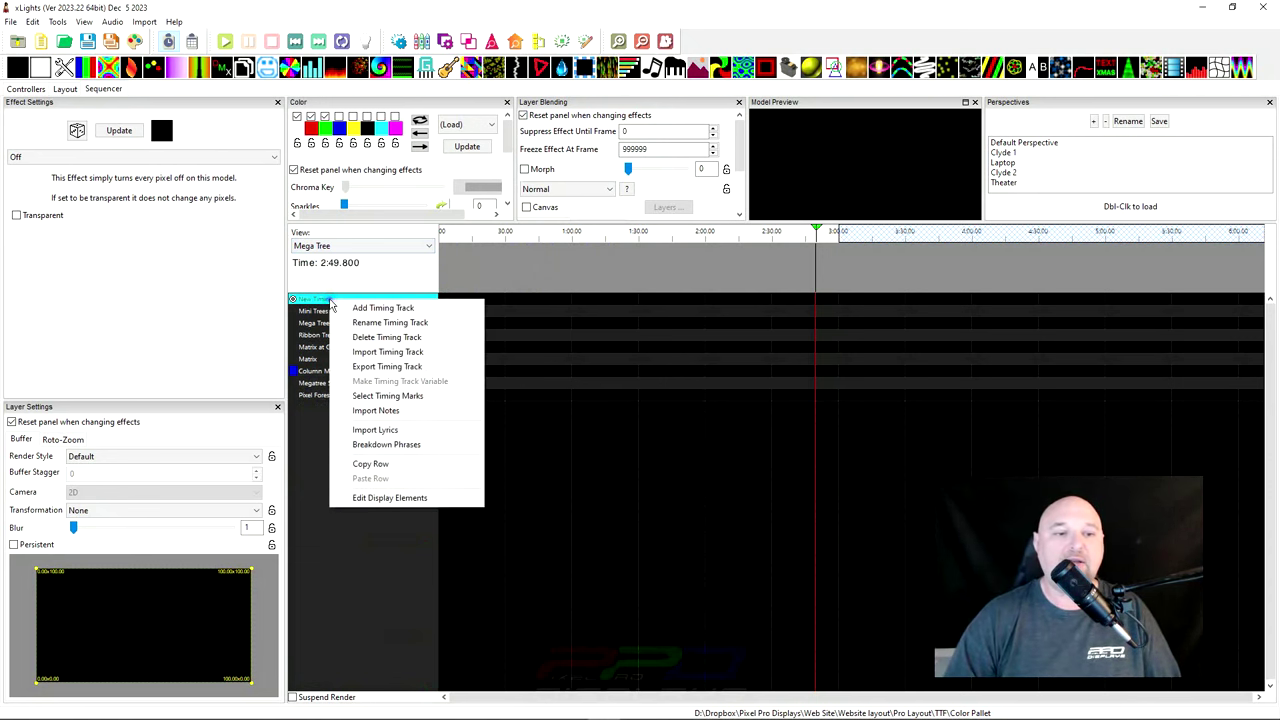
left_click(383, 308)
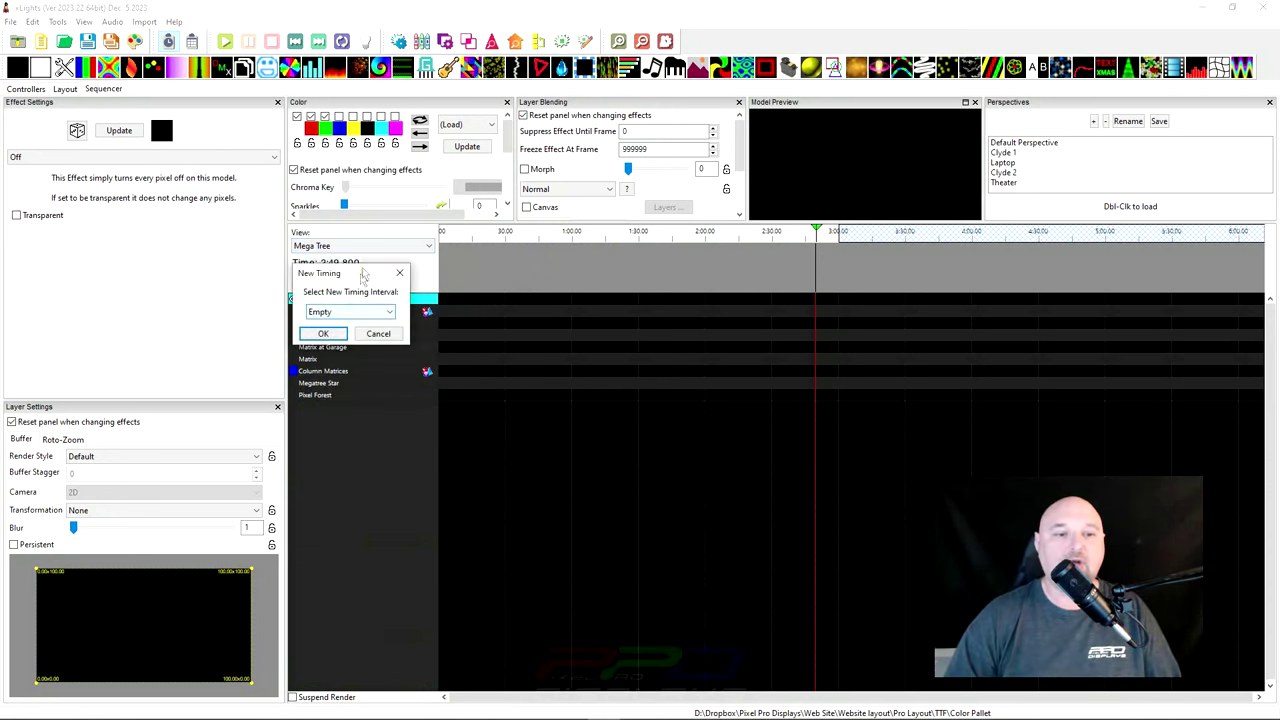
left_click(318, 312)
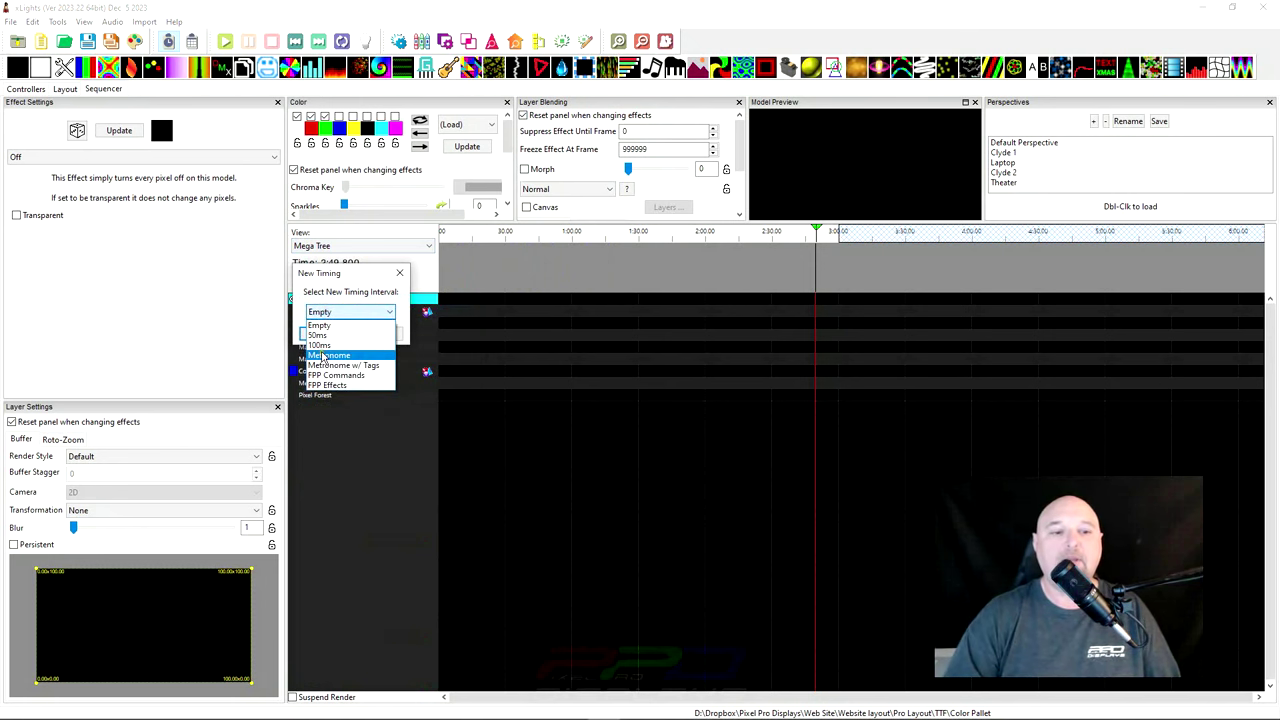
left_click(319, 345)
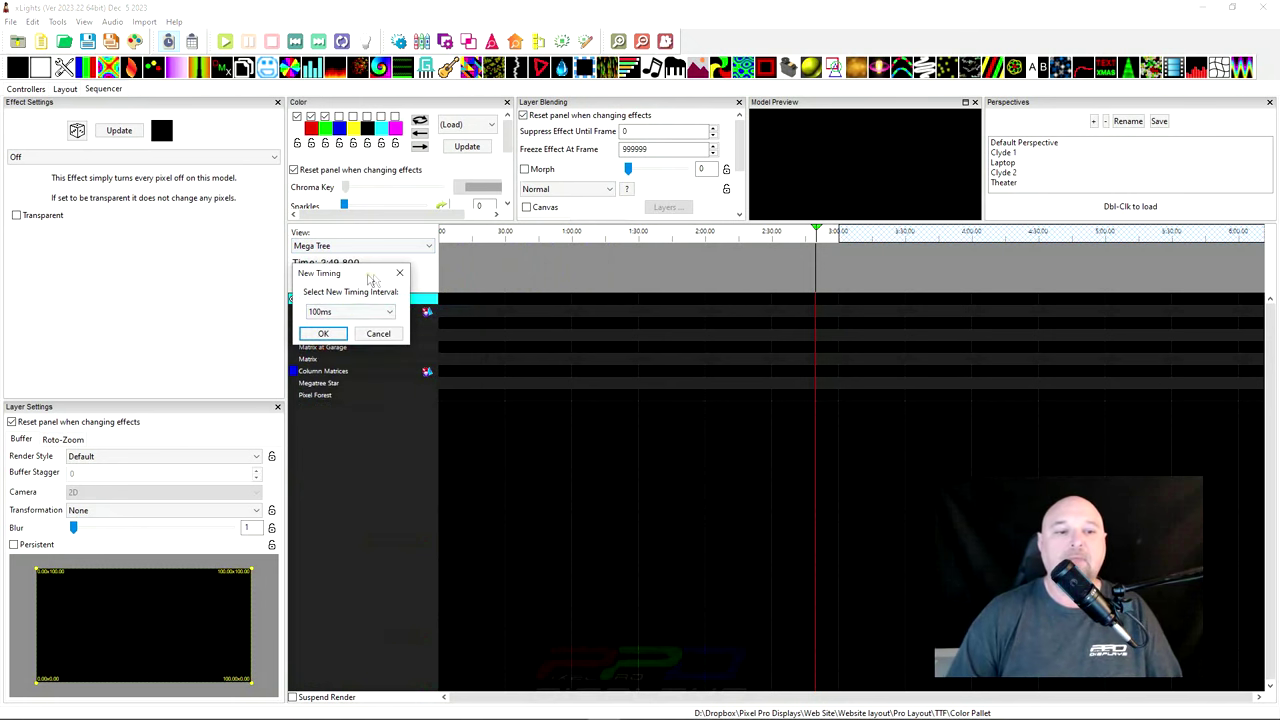
left_click(323, 312)
left_click(325, 312)
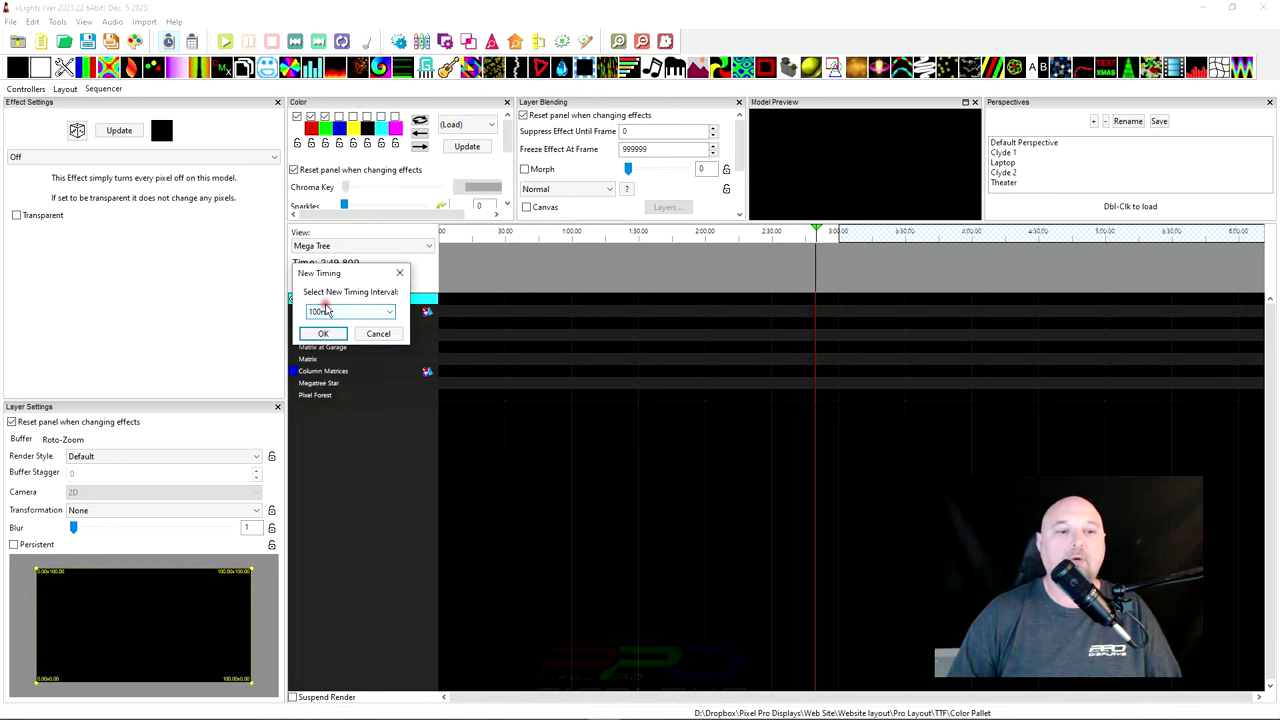
left_click(325, 312)
left_click(323, 356)
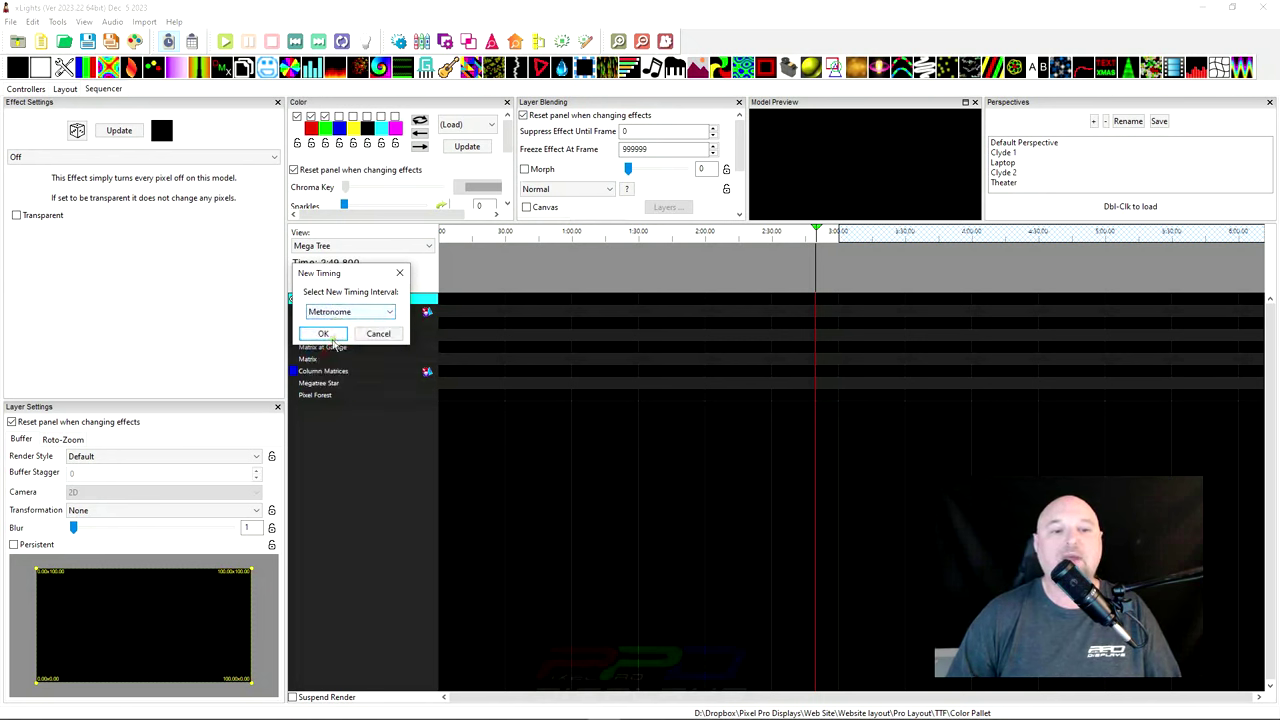
left_click(331, 334)
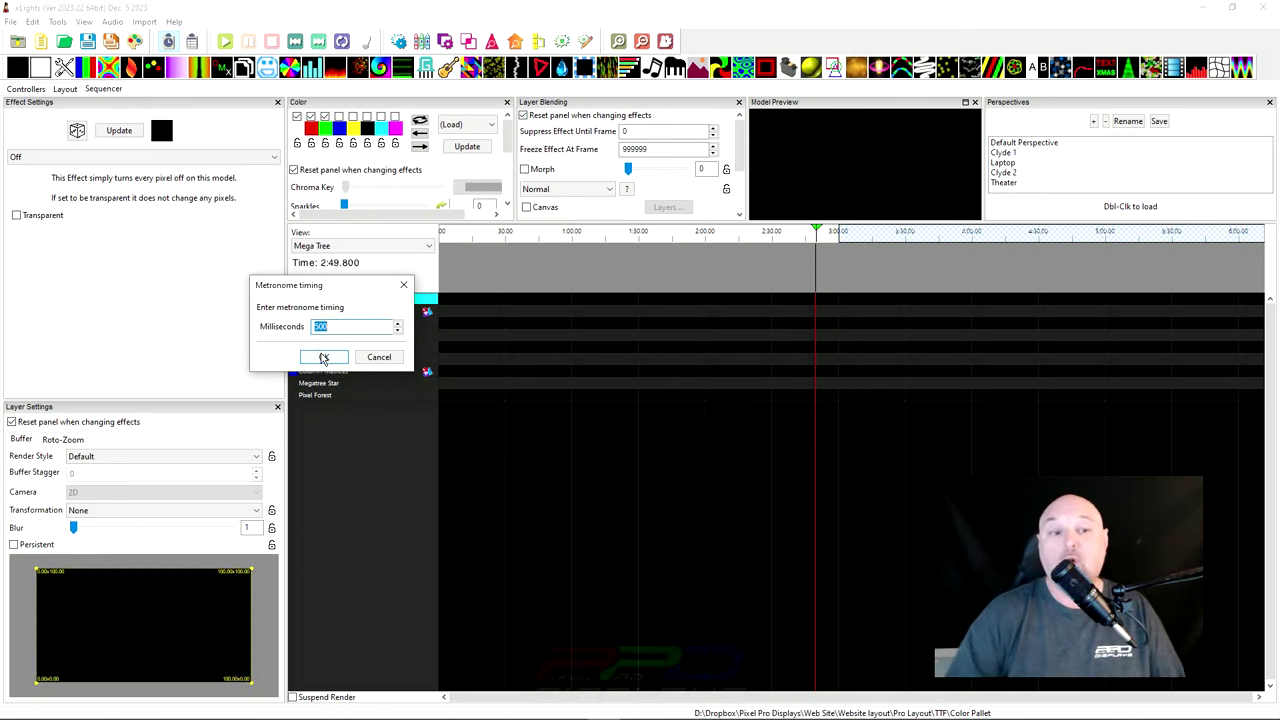
left_click(323, 359)
- Drop a Bars effect on the Matrix row spanning 0.000–0.500 s, undoing a stray span move
scroll(446, 294, "up", 10)
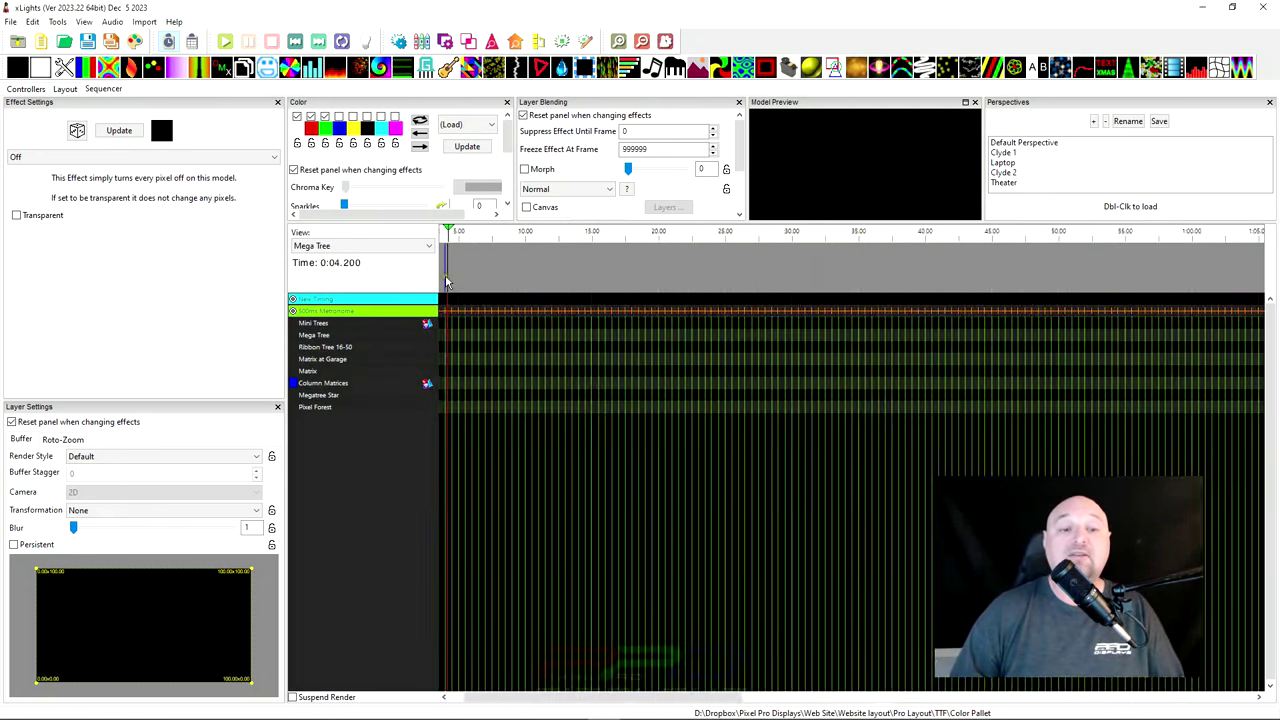
scroll(446, 294, "up", 5)
left_click_drag(605, 268, 688, 268)
left_click_drag(779, 268, 493, 266)
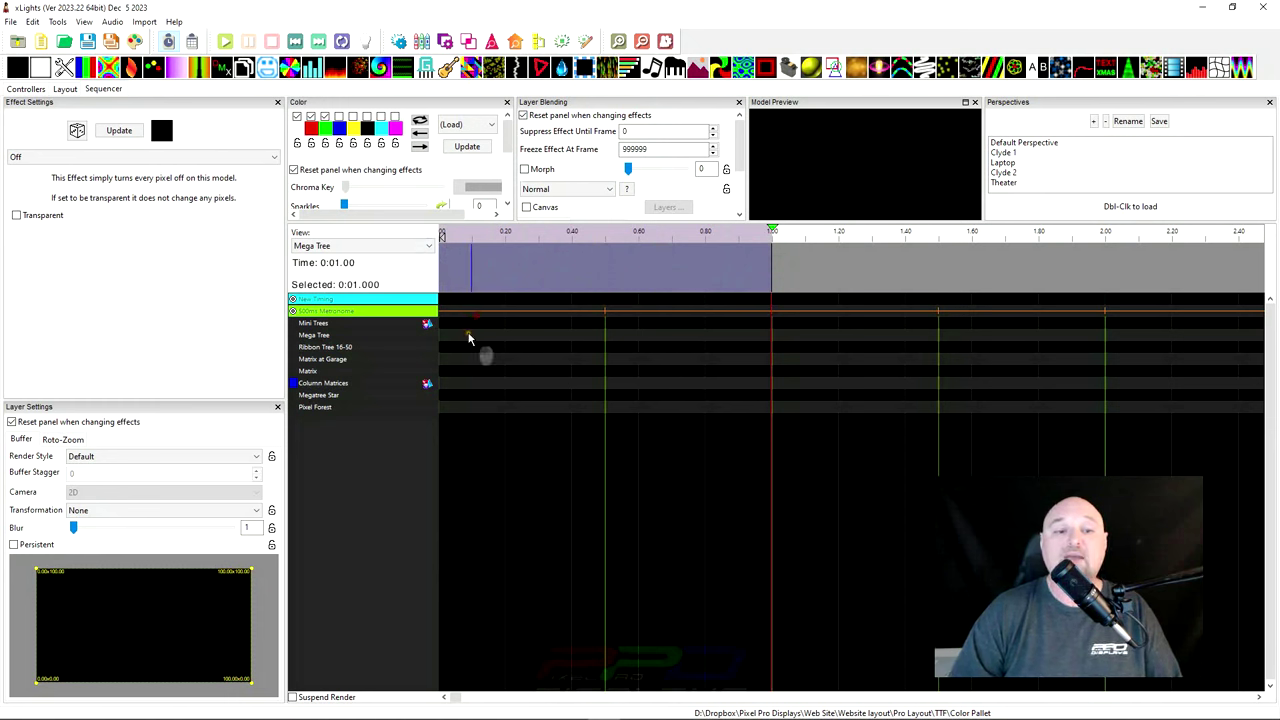
left_click(472, 337)
mouse_move(471, 336)
left_mouse_down()
mouse_move(459, 347)
mouse_move(463, 337)
left_mouse_up()
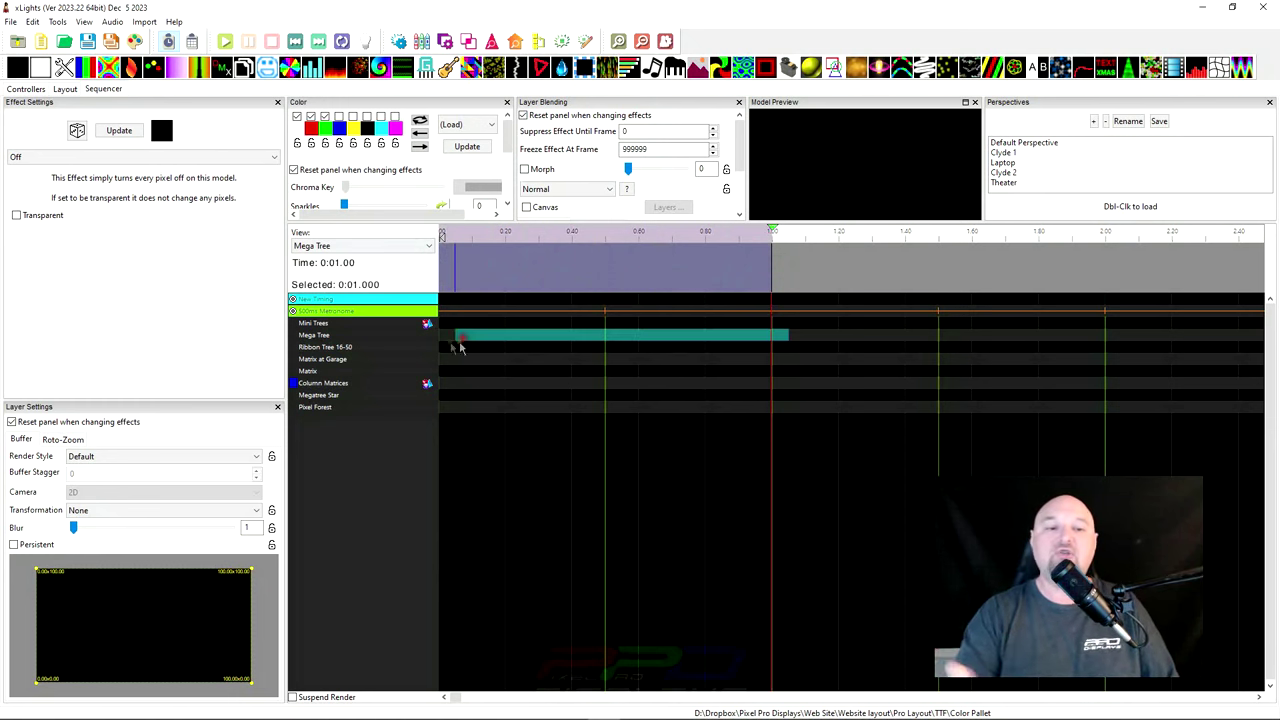
left_click(296, 304)
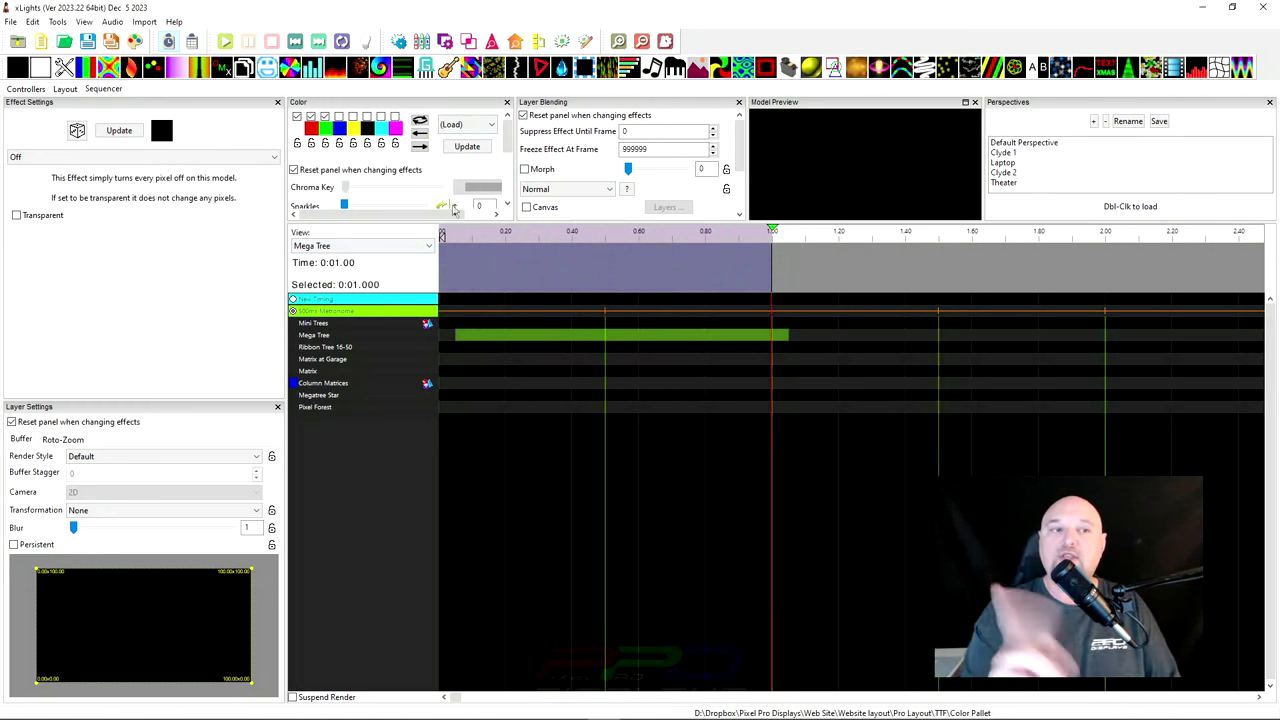
key("ctrl+z")
key("ctrl+z")
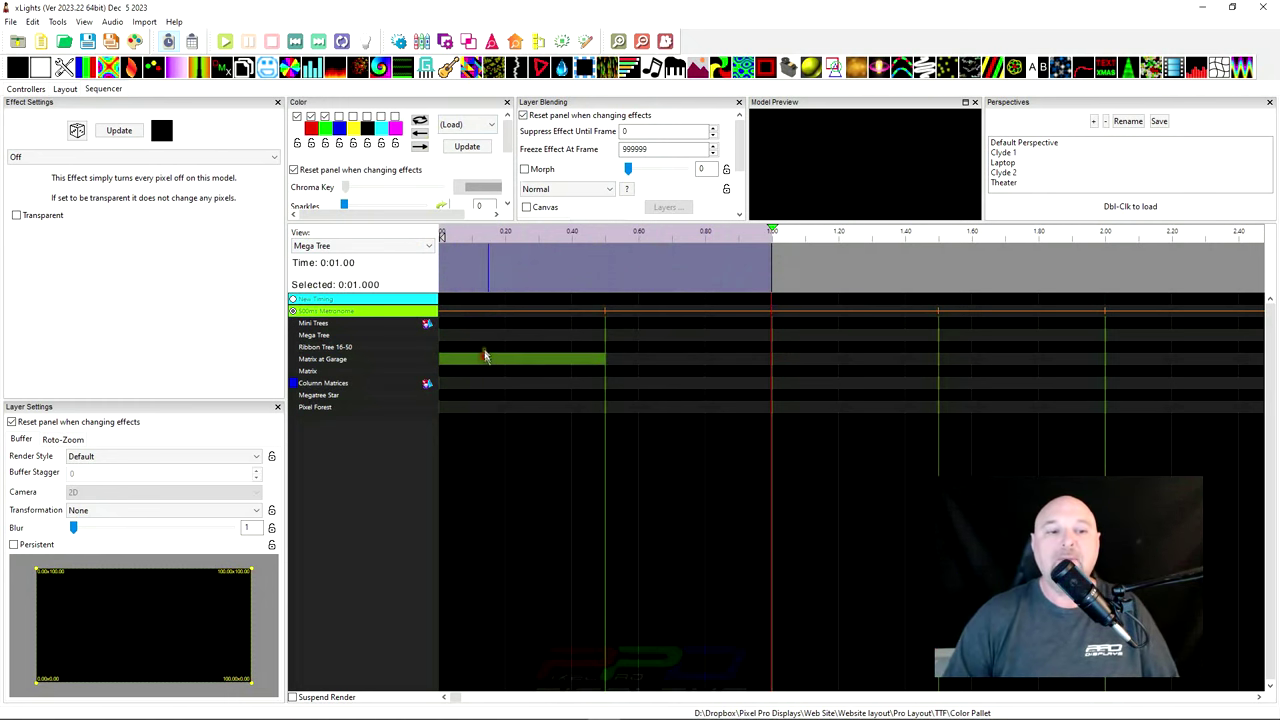
left_click_drag(85, 67, 471, 377)
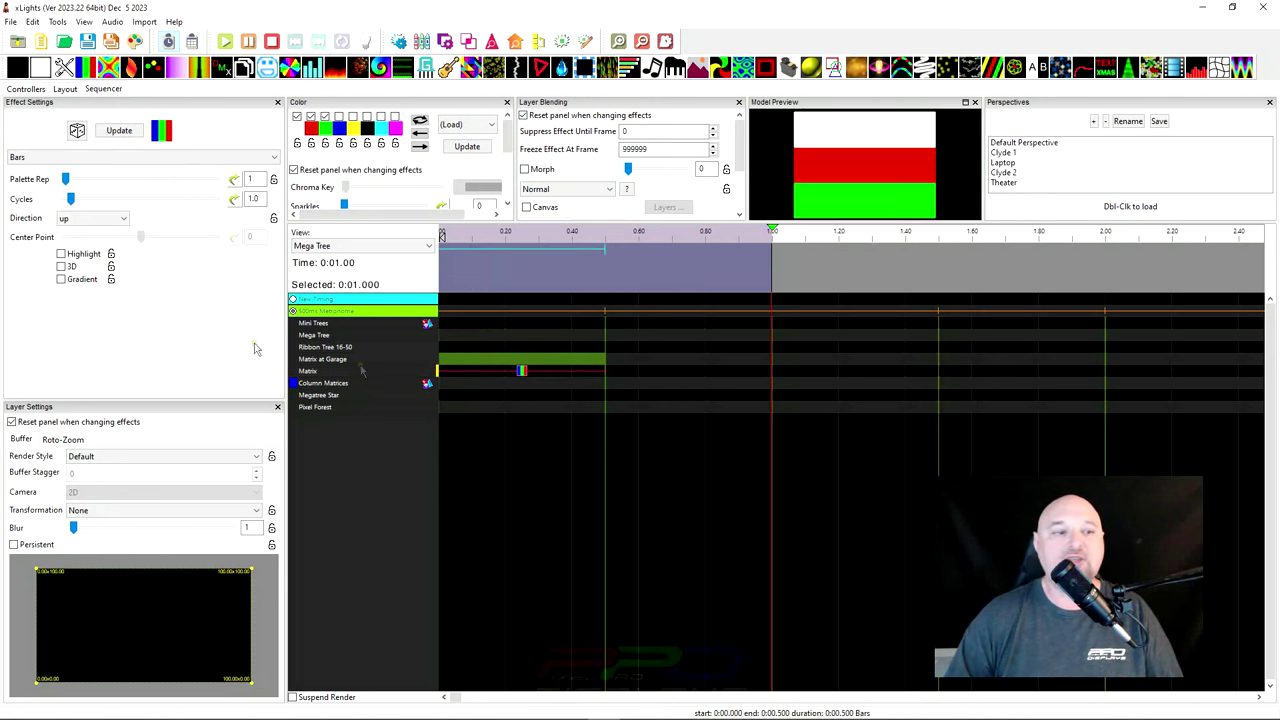
- Set the Bars effect's Cycles to 0 and Direction to Left
double_click(248, 200)
type("0")
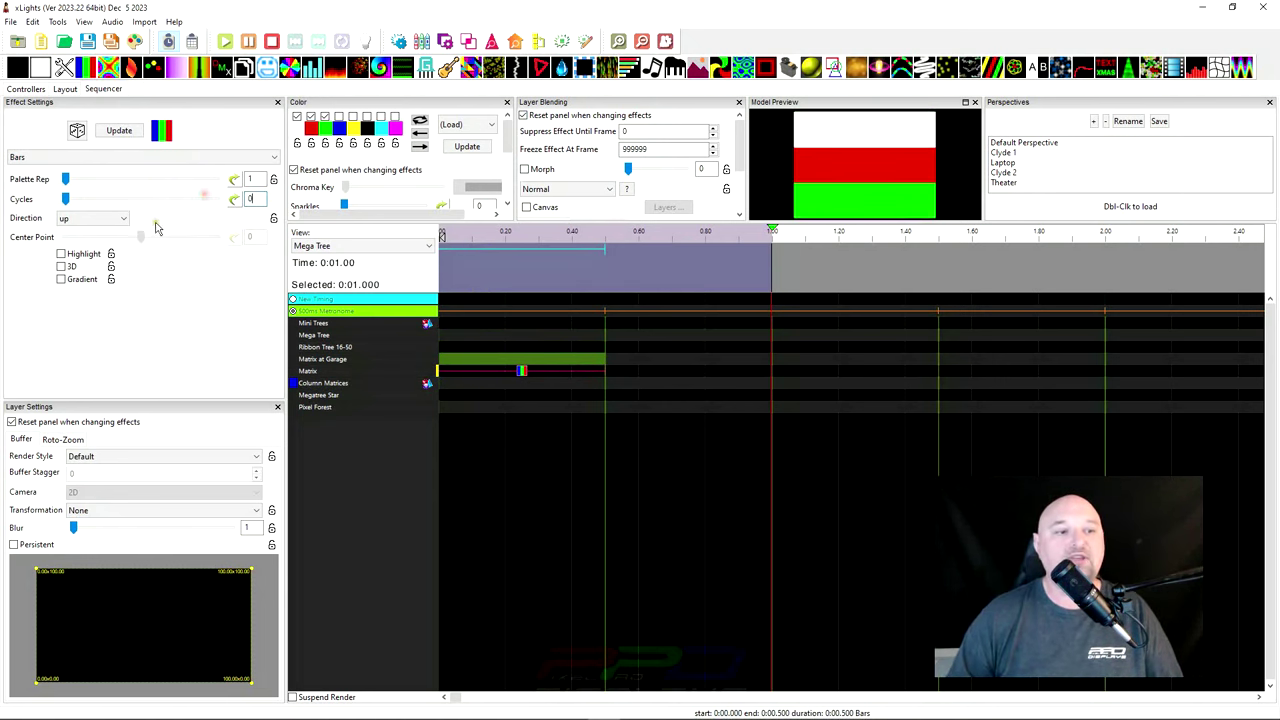
left_click(124, 220)
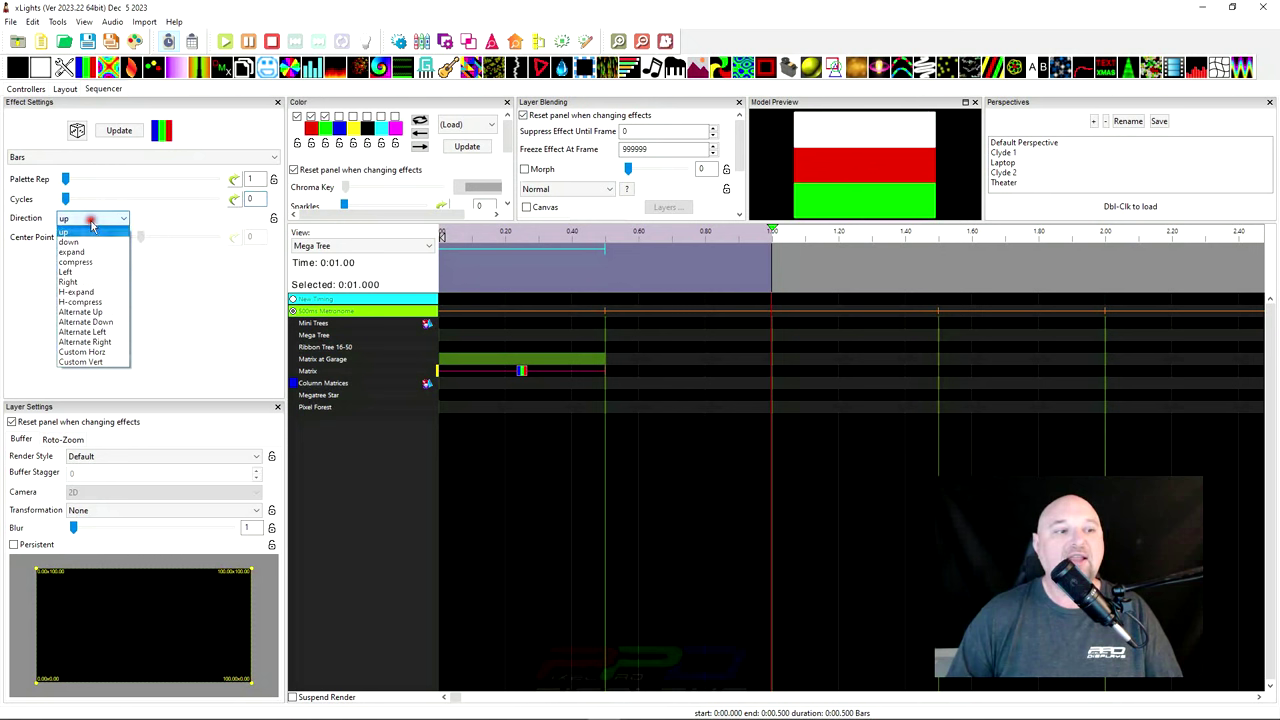
left_click(63, 274)
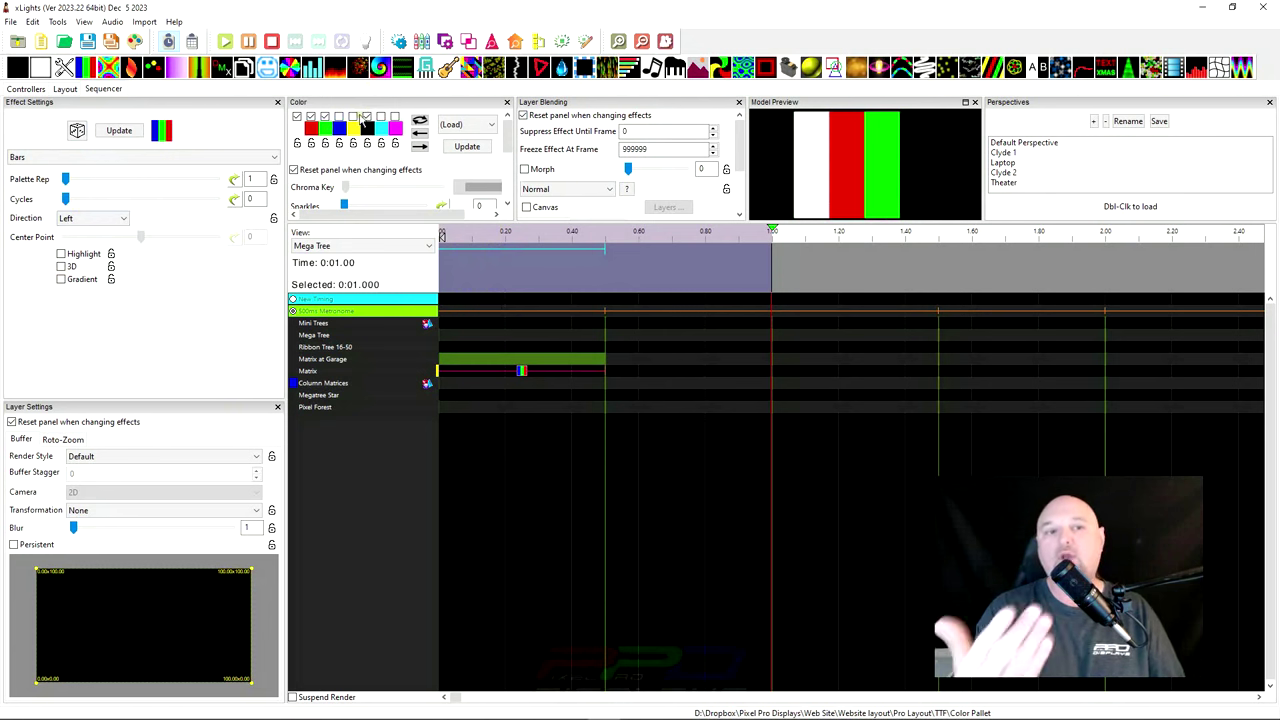
- Copy the Matrix Bars effect and target the empty 0.50–1.00 s Matrix cell
left_click(518, 373)
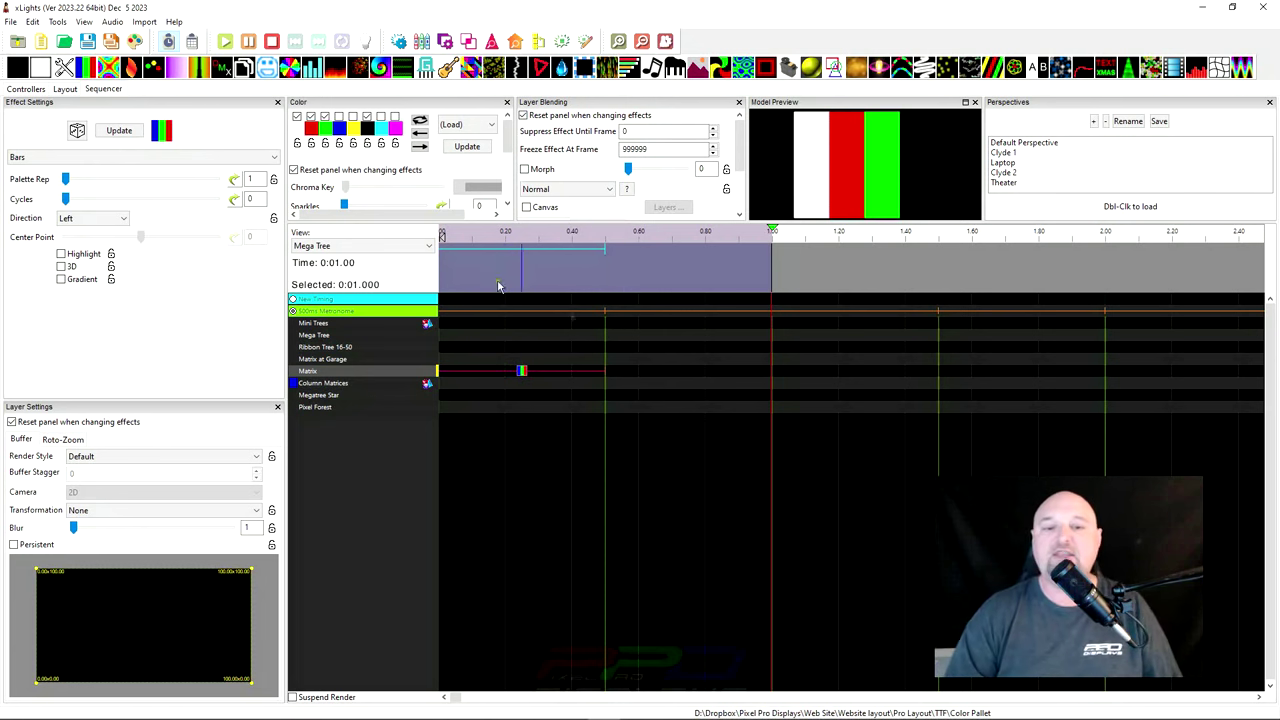
left_click(539, 270)
left_click(552, 338)
left_click(664, 347)
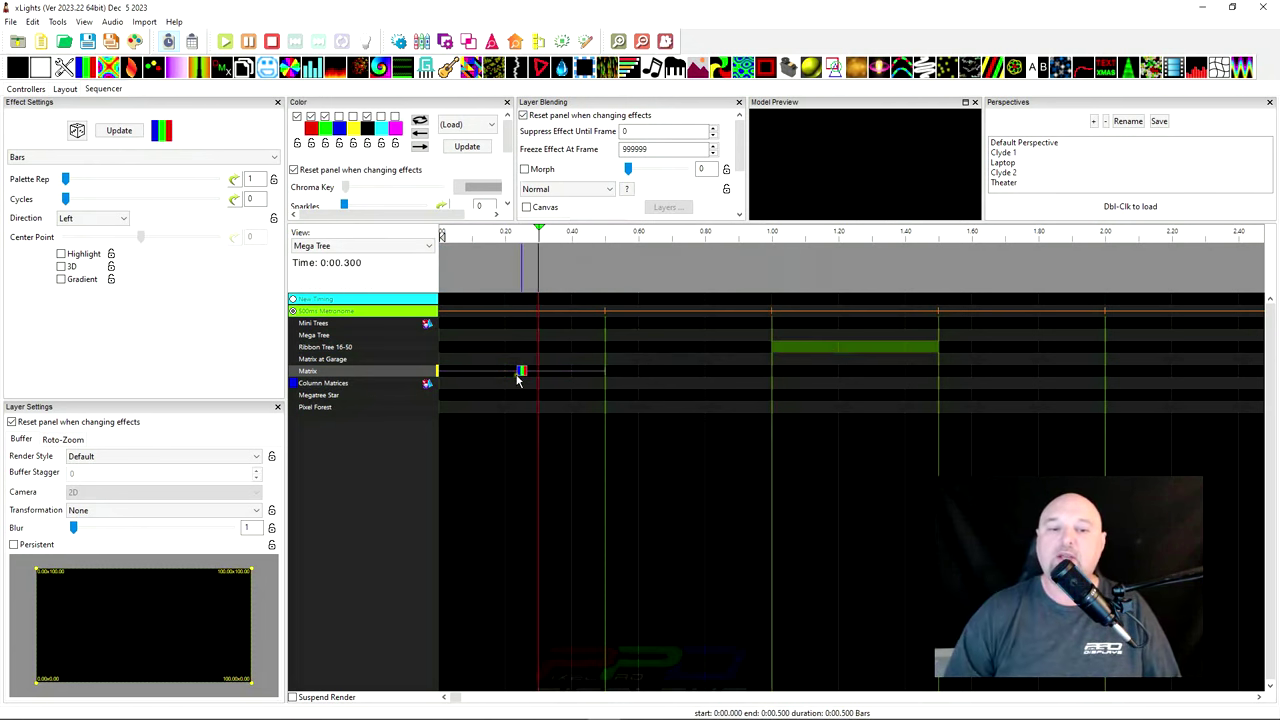
left_click(511, 370)
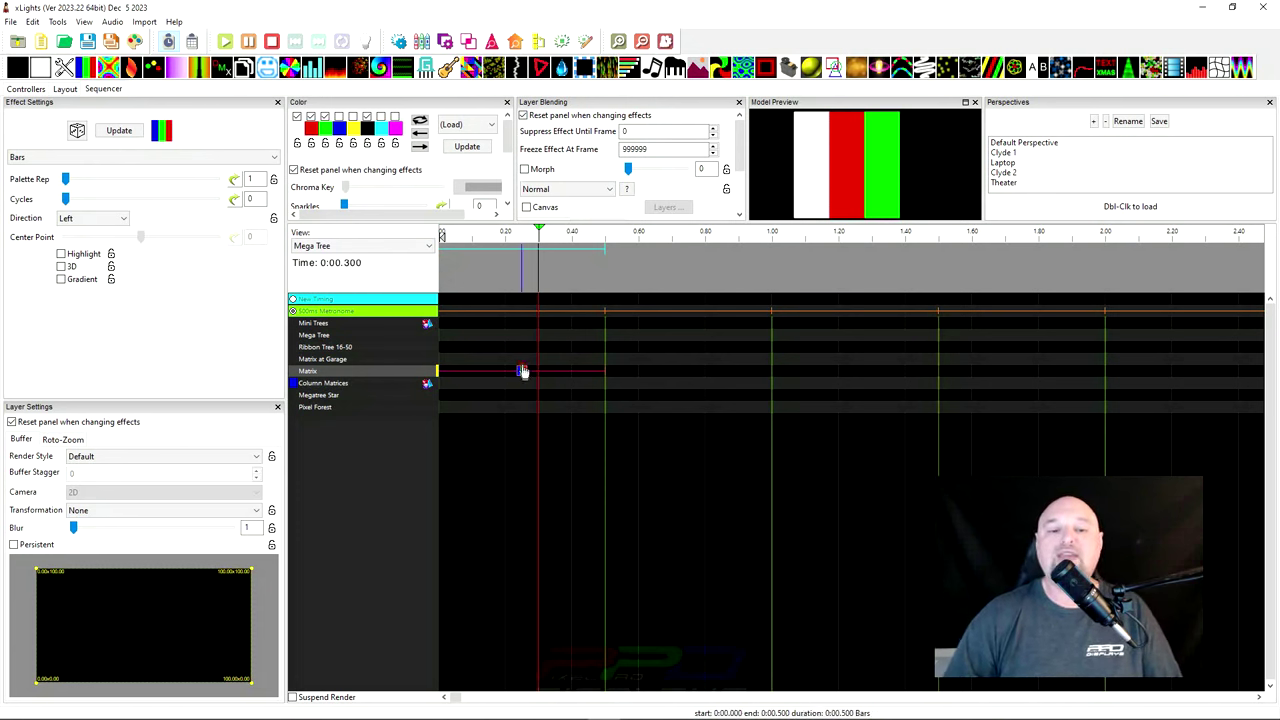
right_click(521, 371)
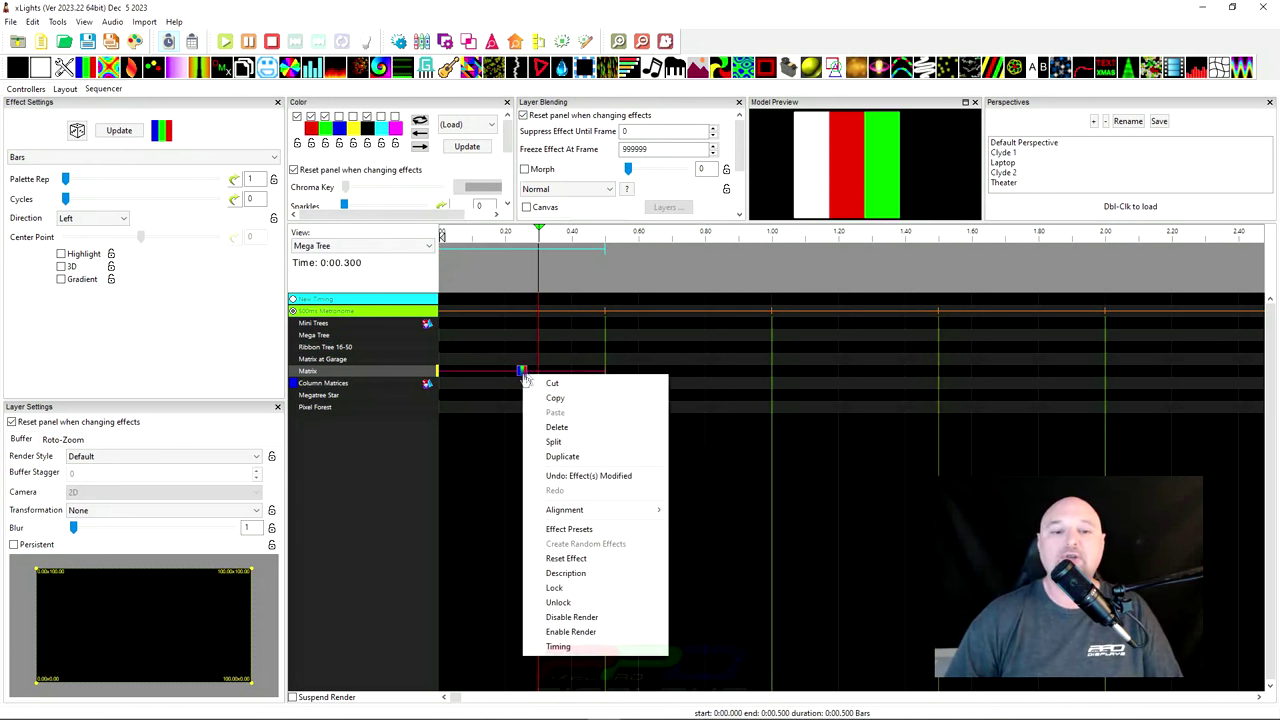
left_click(597, 399)
left_click(670, 373)
right_click(668, 372)
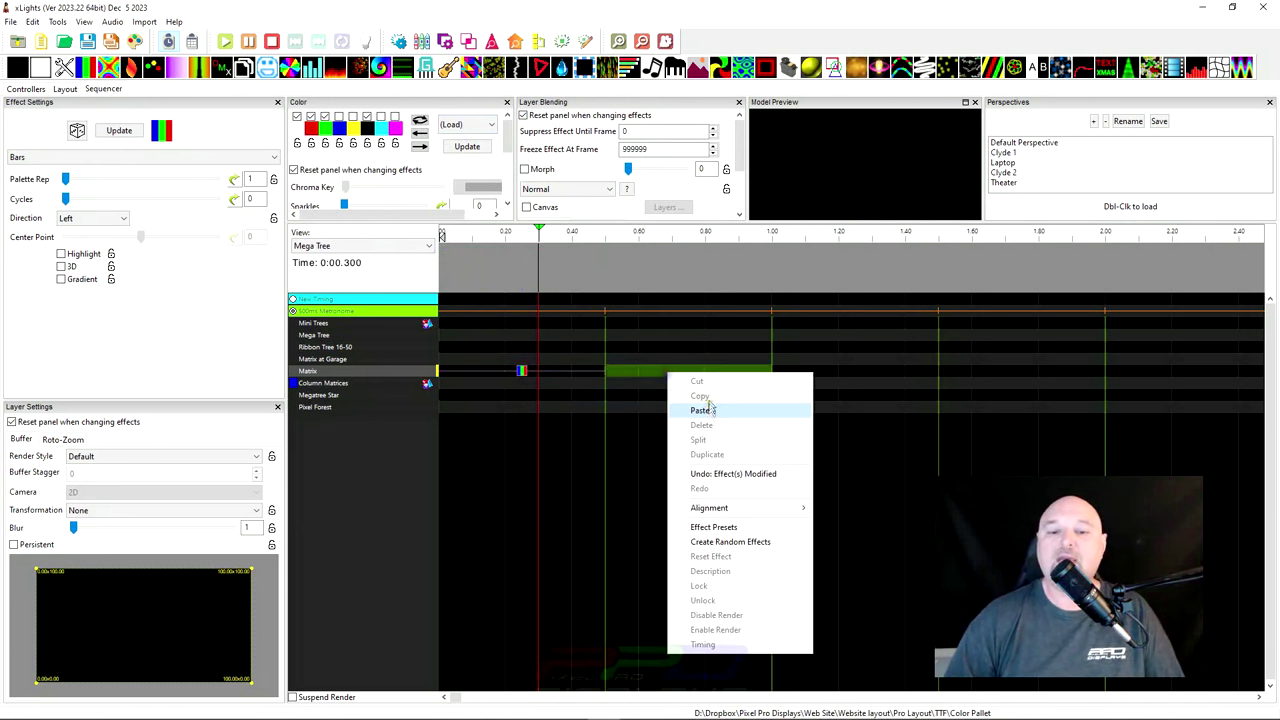
- Paste Bars at 0.50–1.00 s, shift its palette once, and swap blue and cyan for black and white
left_click(700, 410)
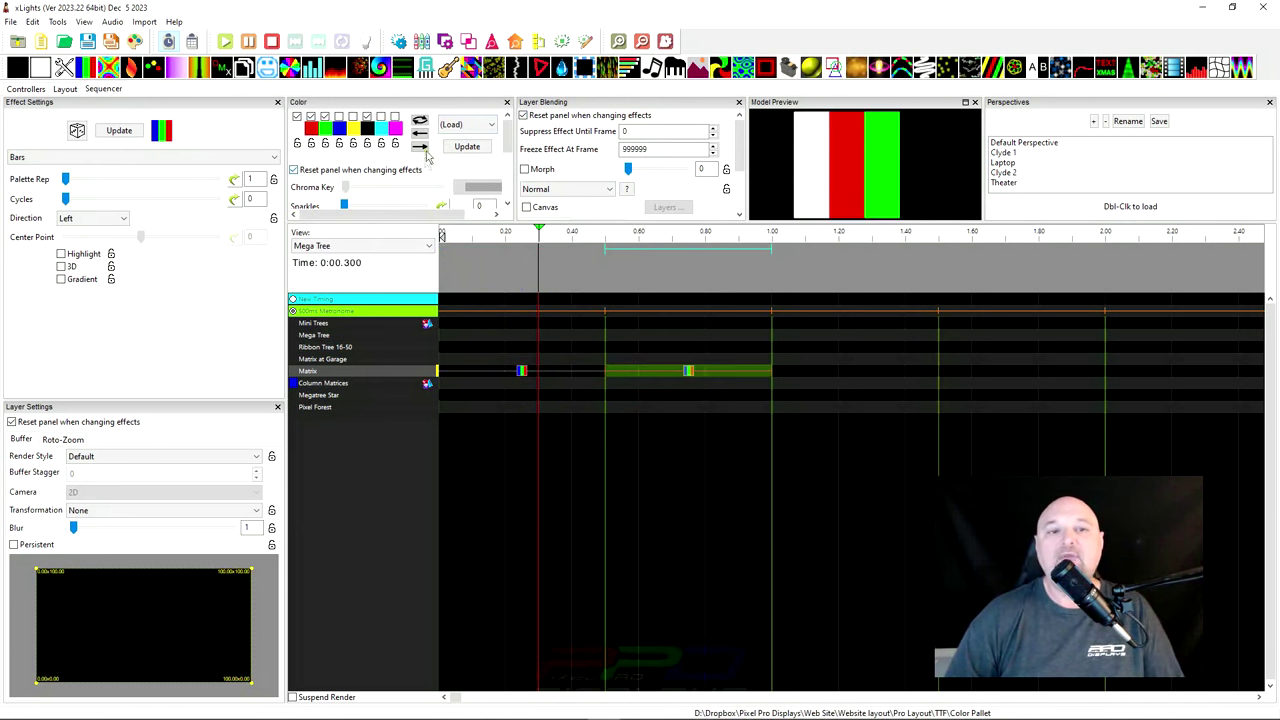
left_click(421, 136)
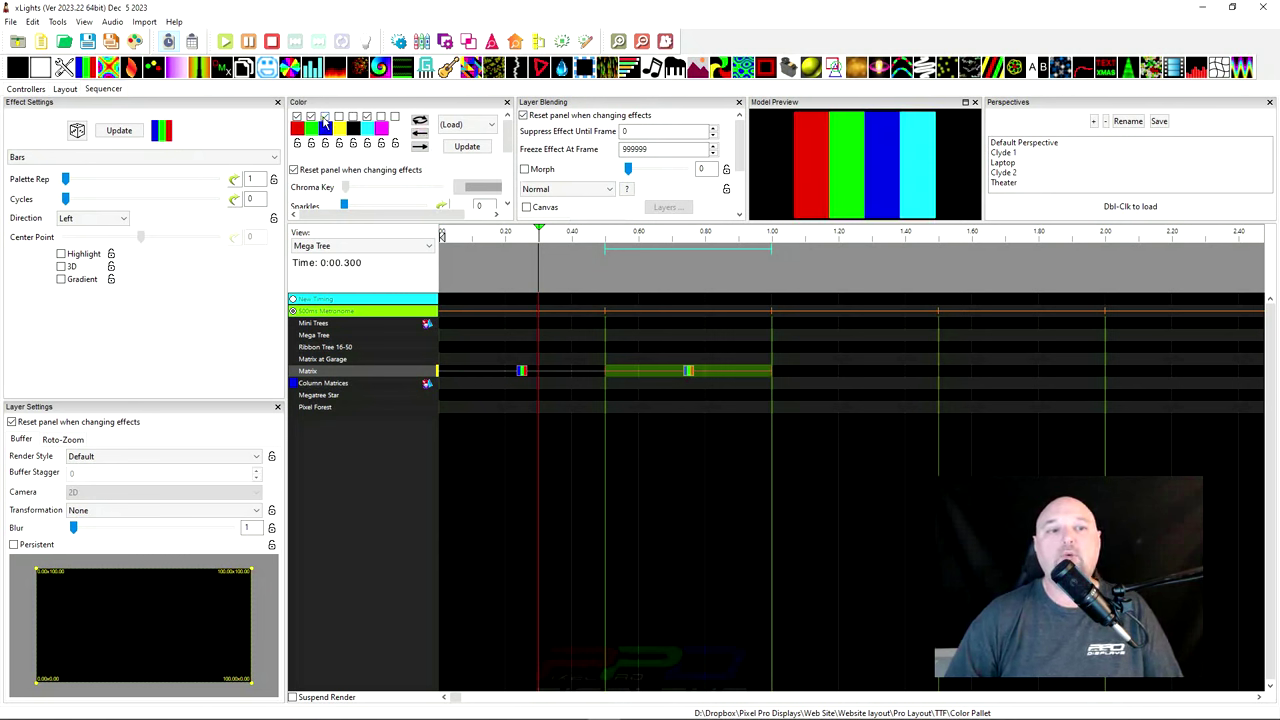
left_click(324, 117)
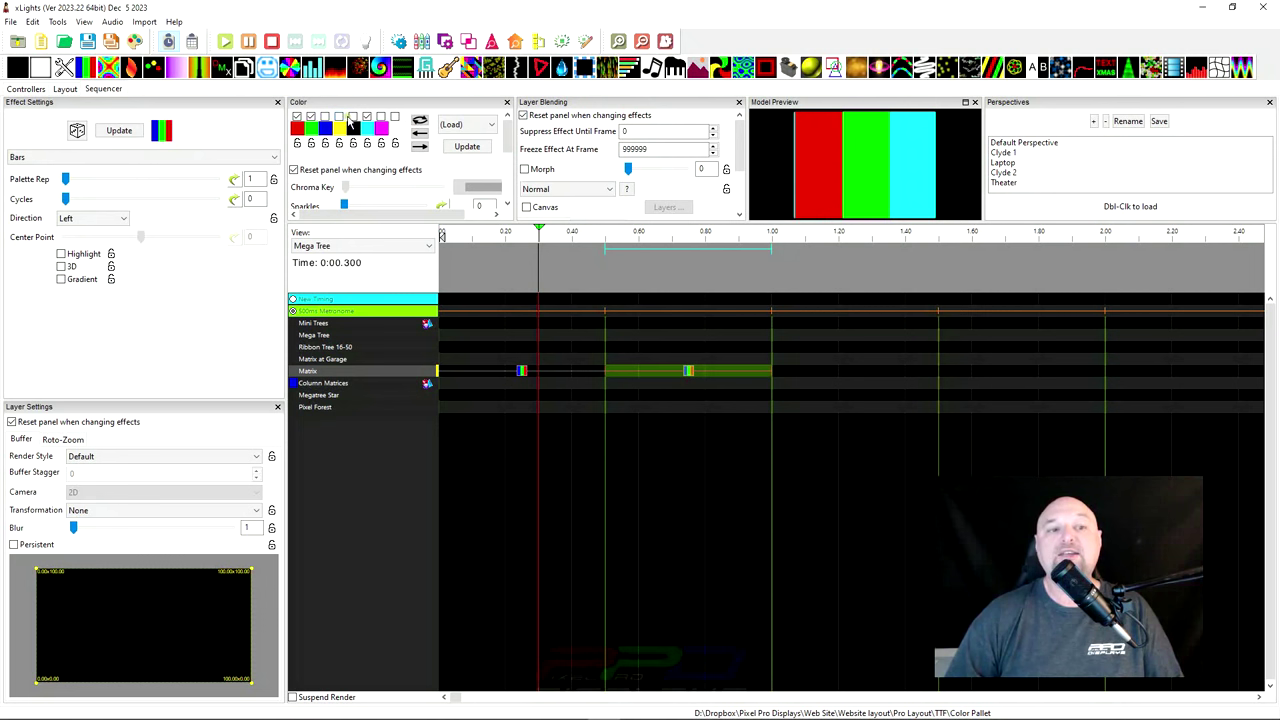
left_click(352, 117)
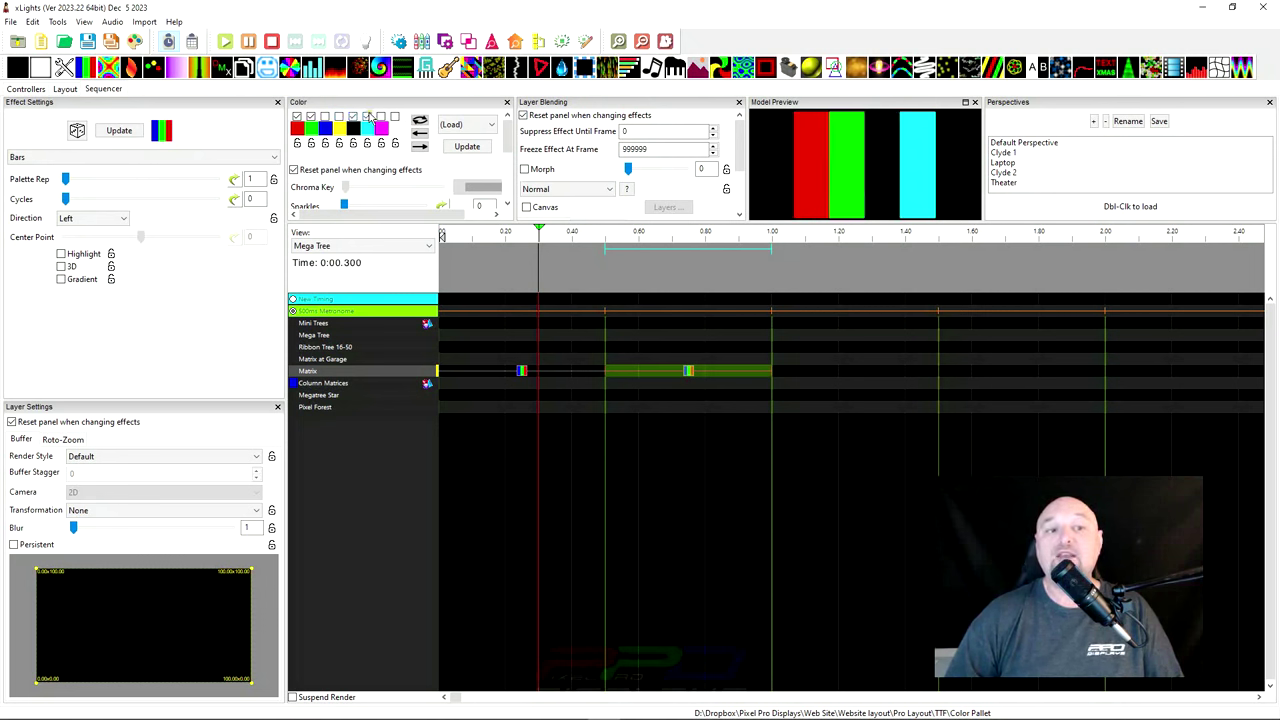
left_click(367, 117)
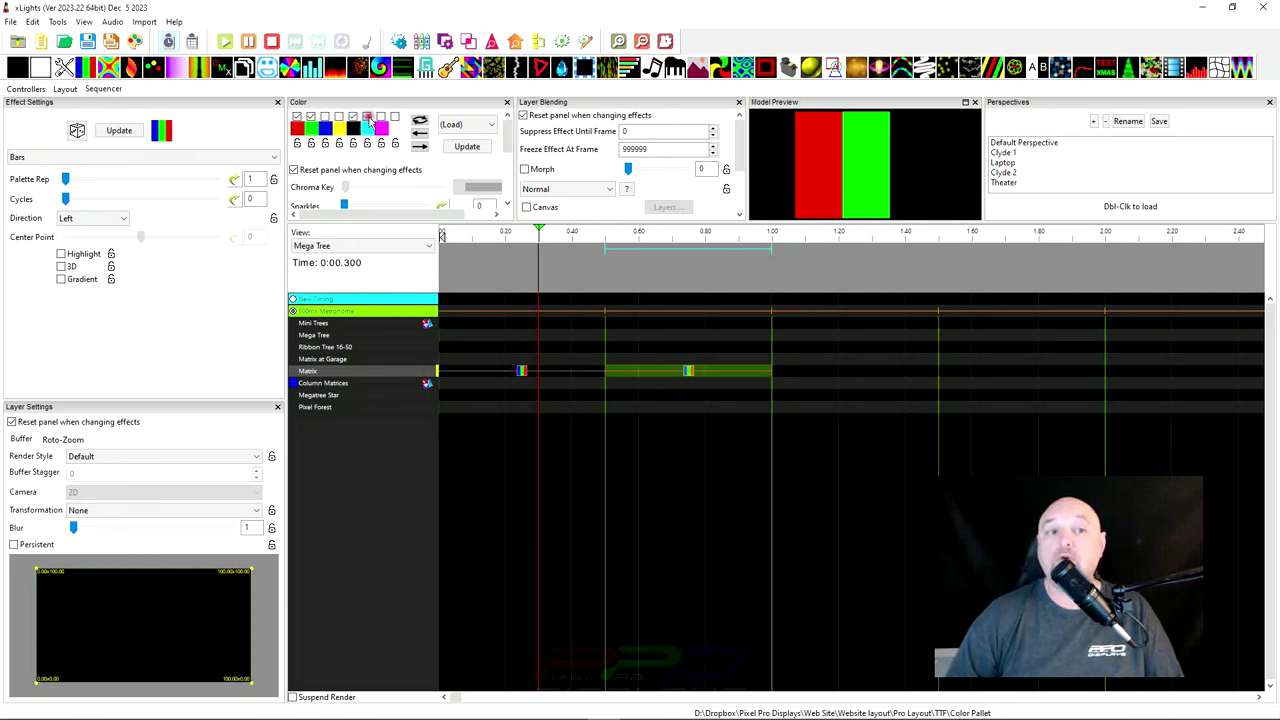
left_click(395, 117)
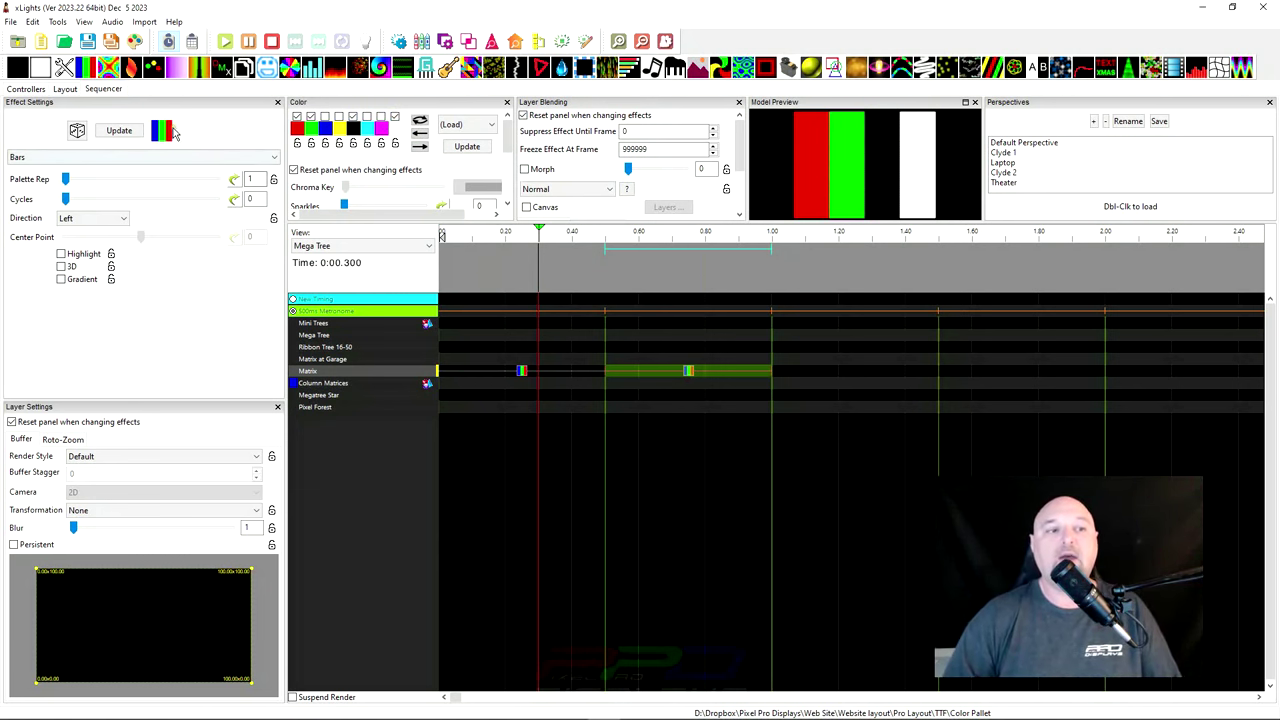
left_click(670, 330)
- Add Bars at 1.00–1.50 s, shift its palette, and replace blue and cyan with black and white
left_click_drag(670, 330, 837, 390)
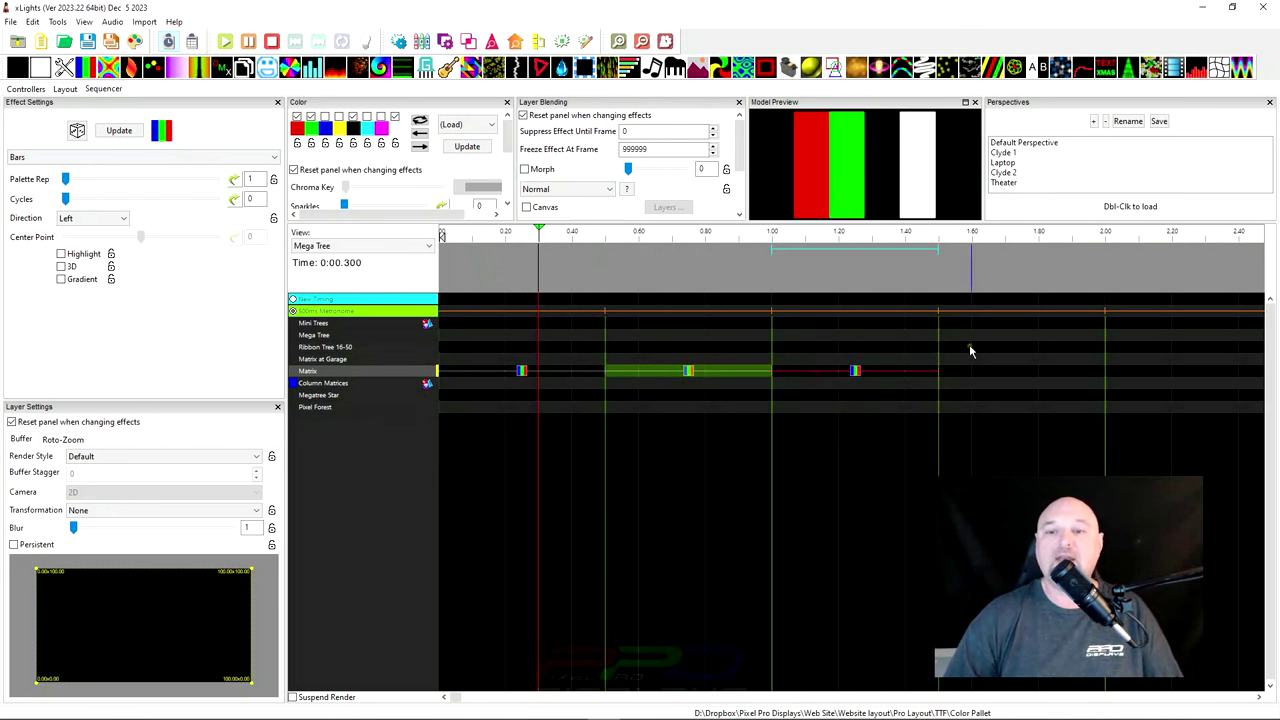
left_click(420, 139)
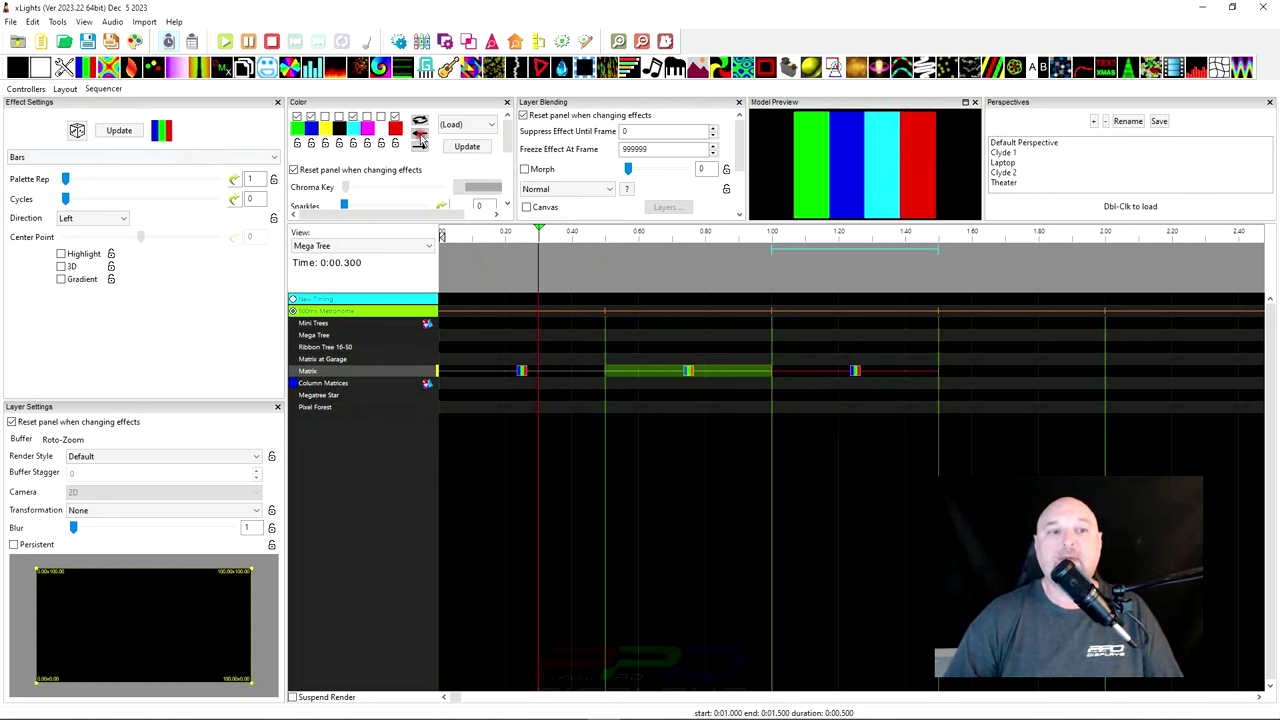
left_click(311, 117)
left_click(339, 117)
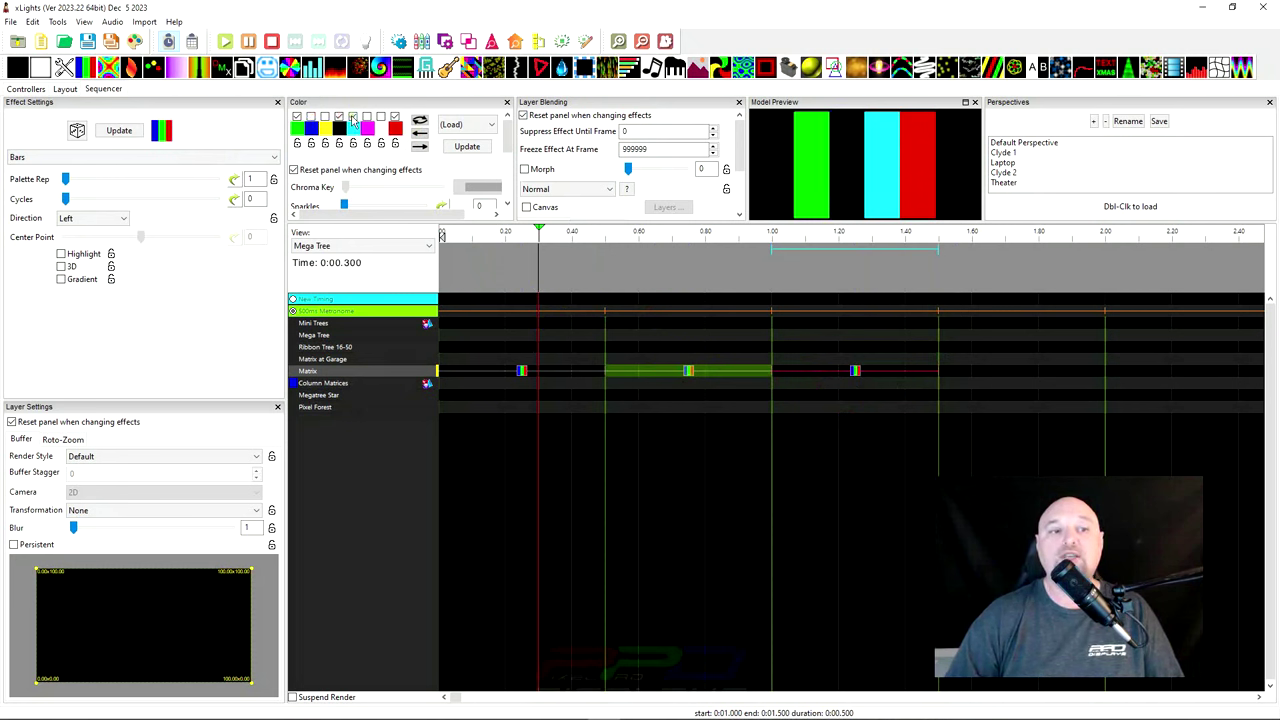
left_click(353, 117)
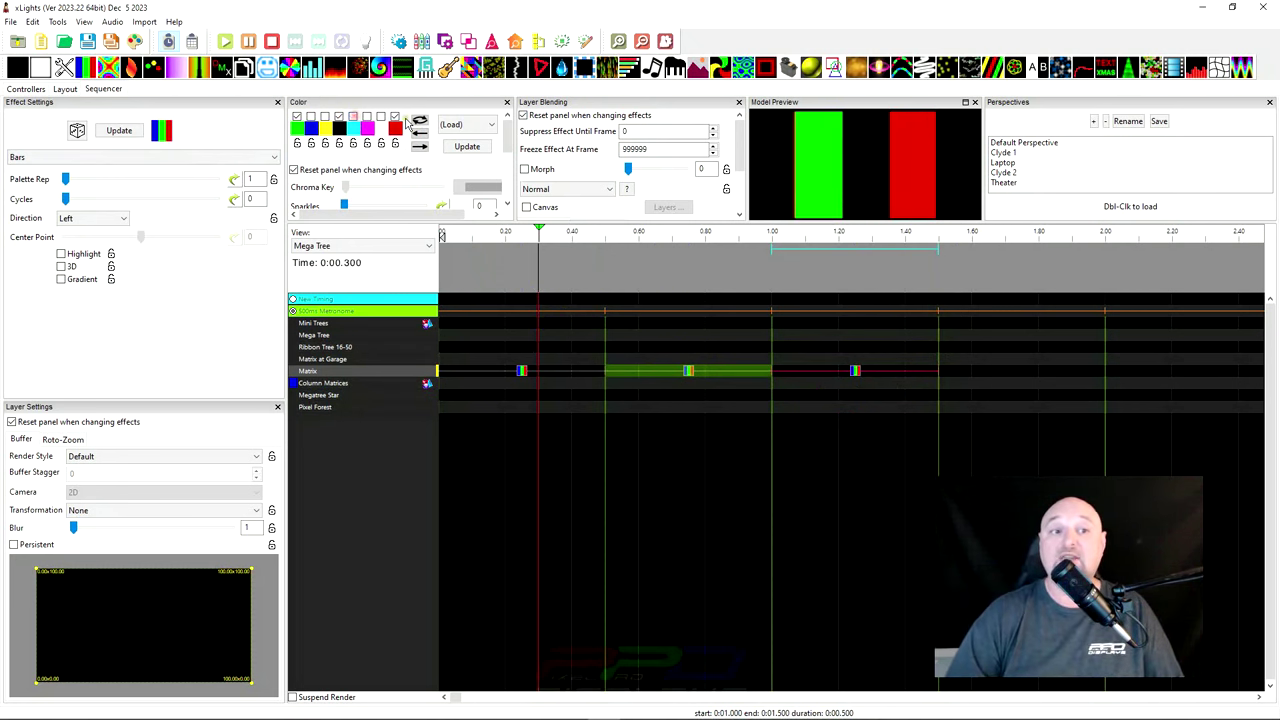
left_click(382, 117)
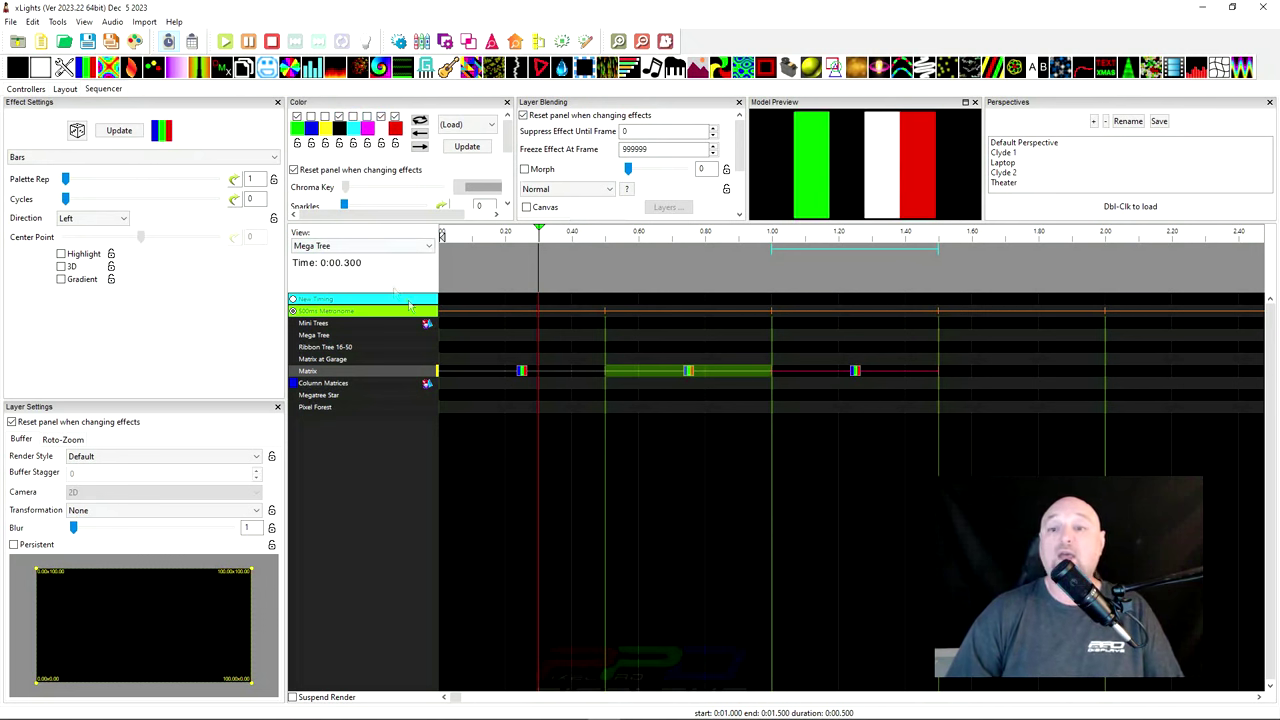
left_click(980, 374)
- Add Bars at 1.50–2.00 s, shift its palette, drop blue and cyan, and add white
left_click_drag(160, 142, 1042, 393)
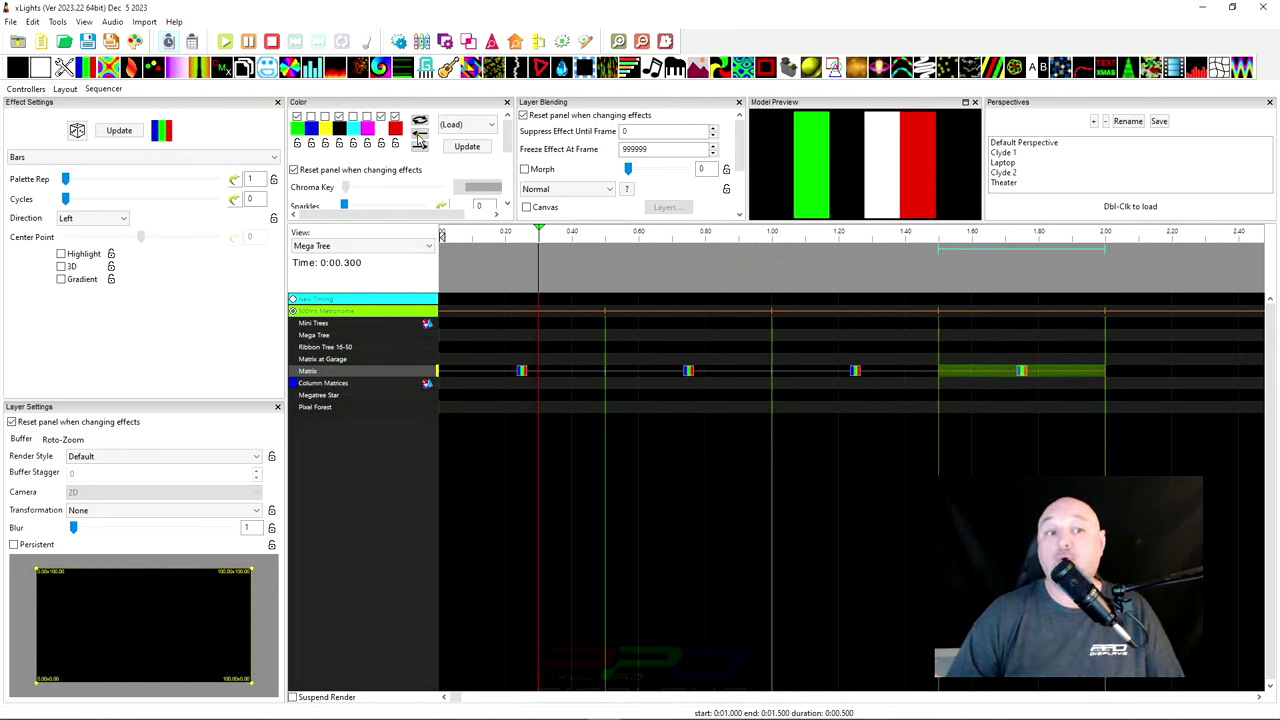
left_click(420, 138)
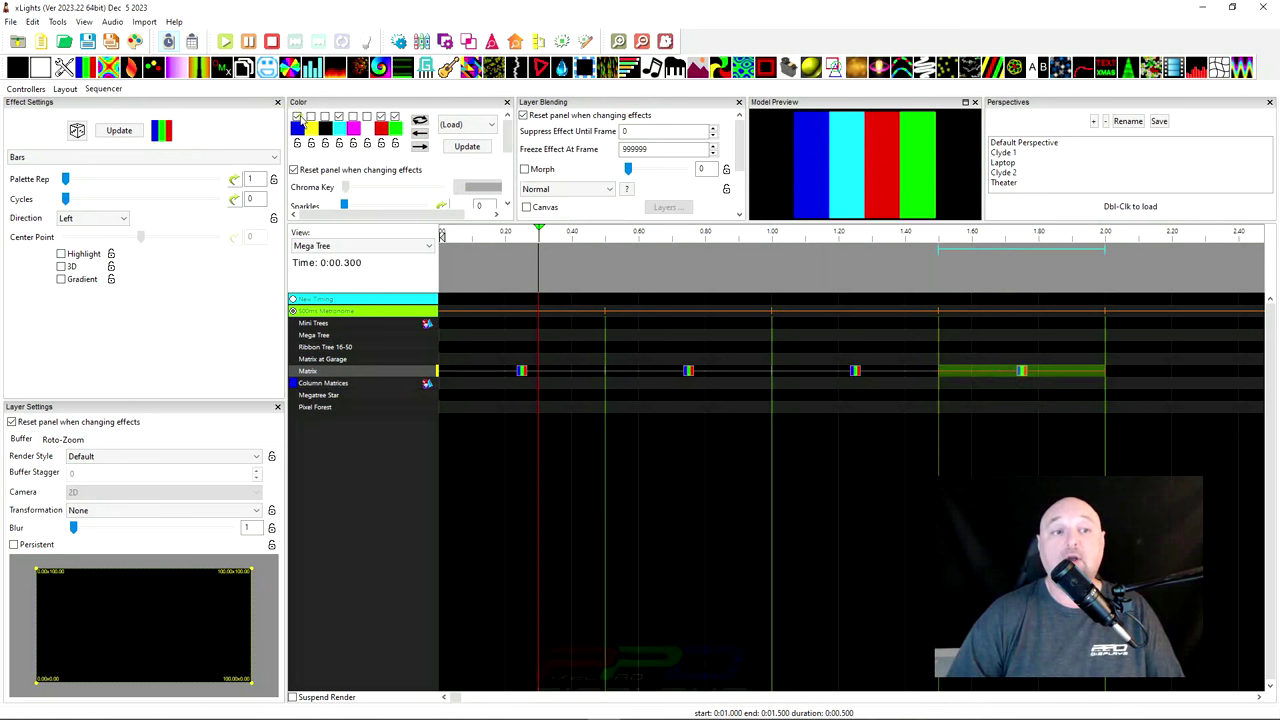
left_click(298, 117)
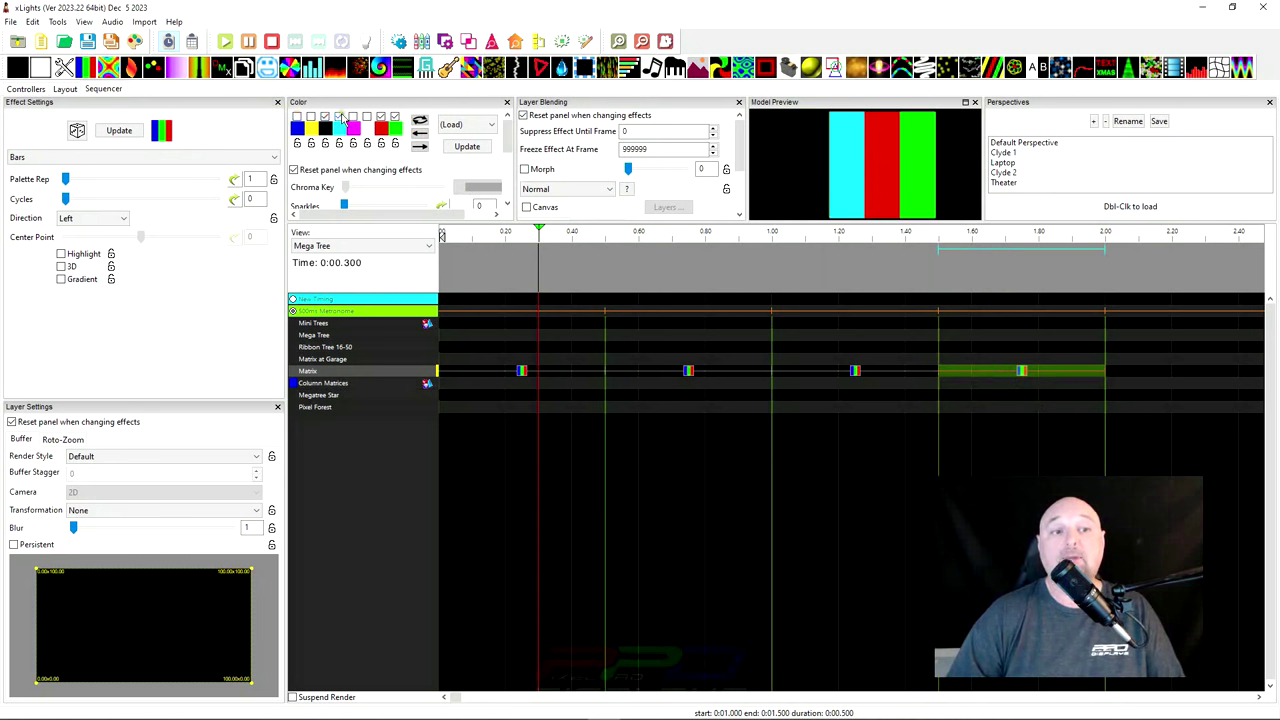
left_click(340, 117)
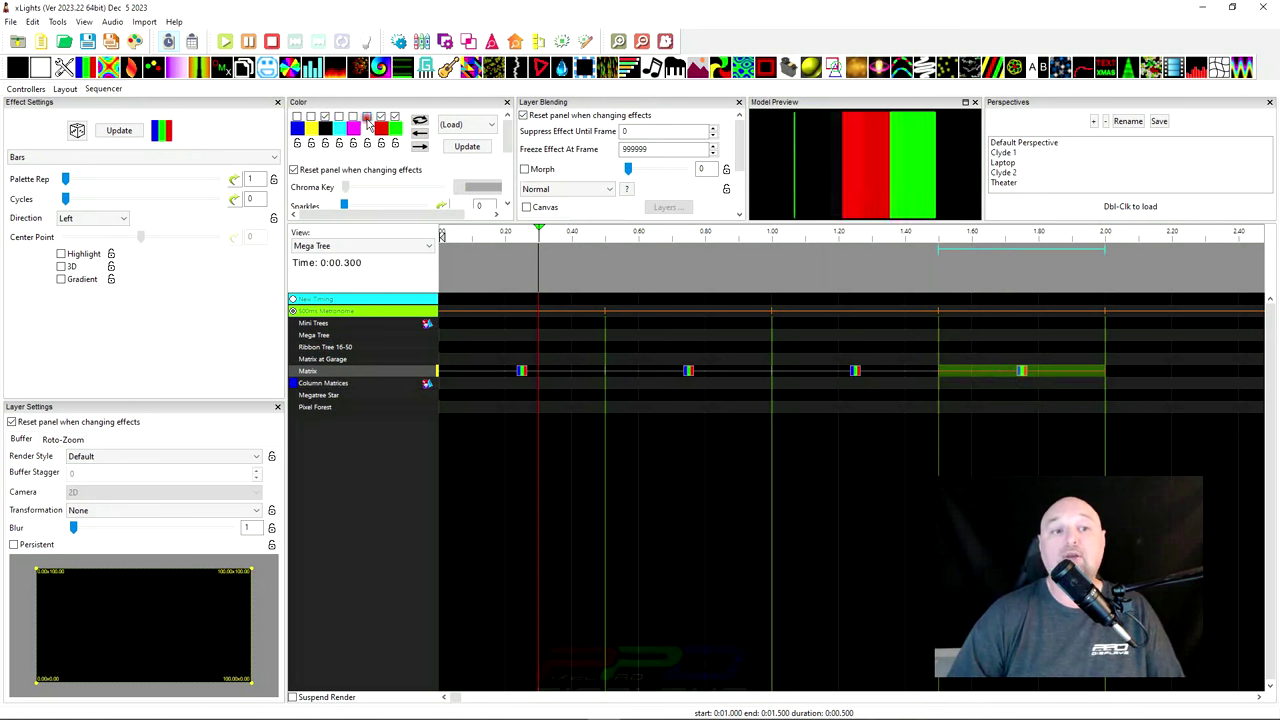
left_click(367, 118)
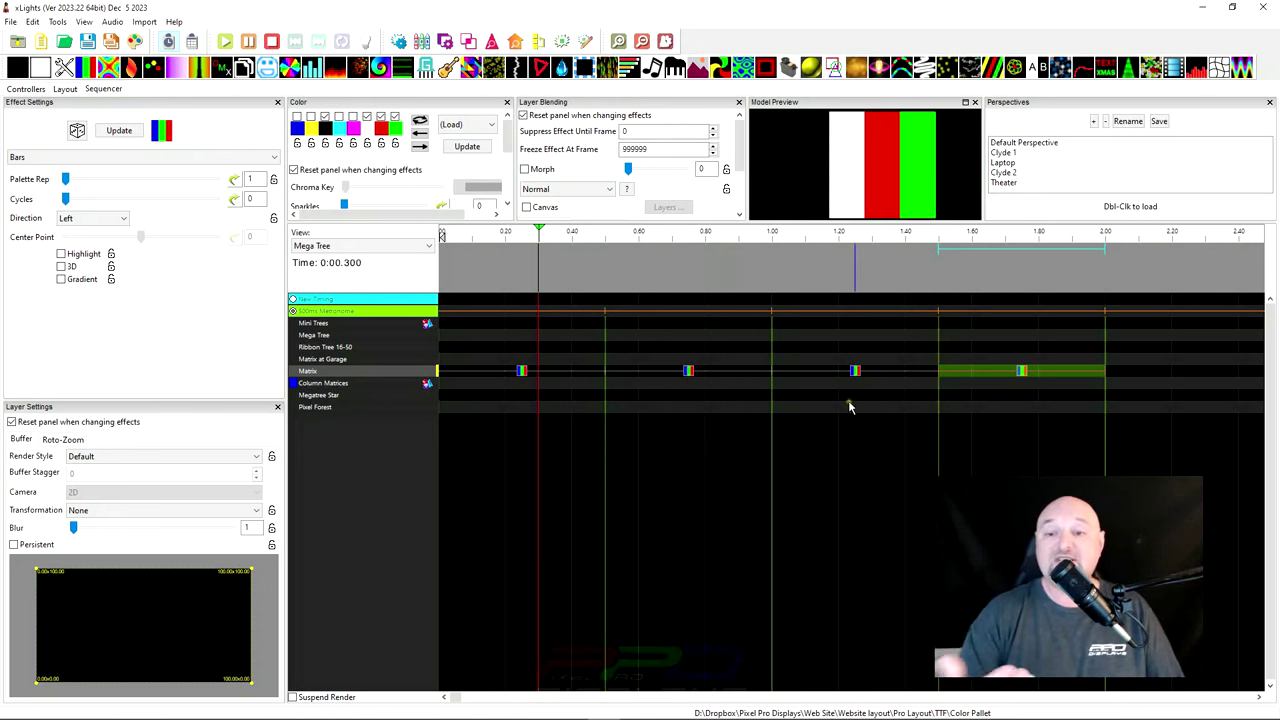
left_click_drag(457, 274, 428, 271)
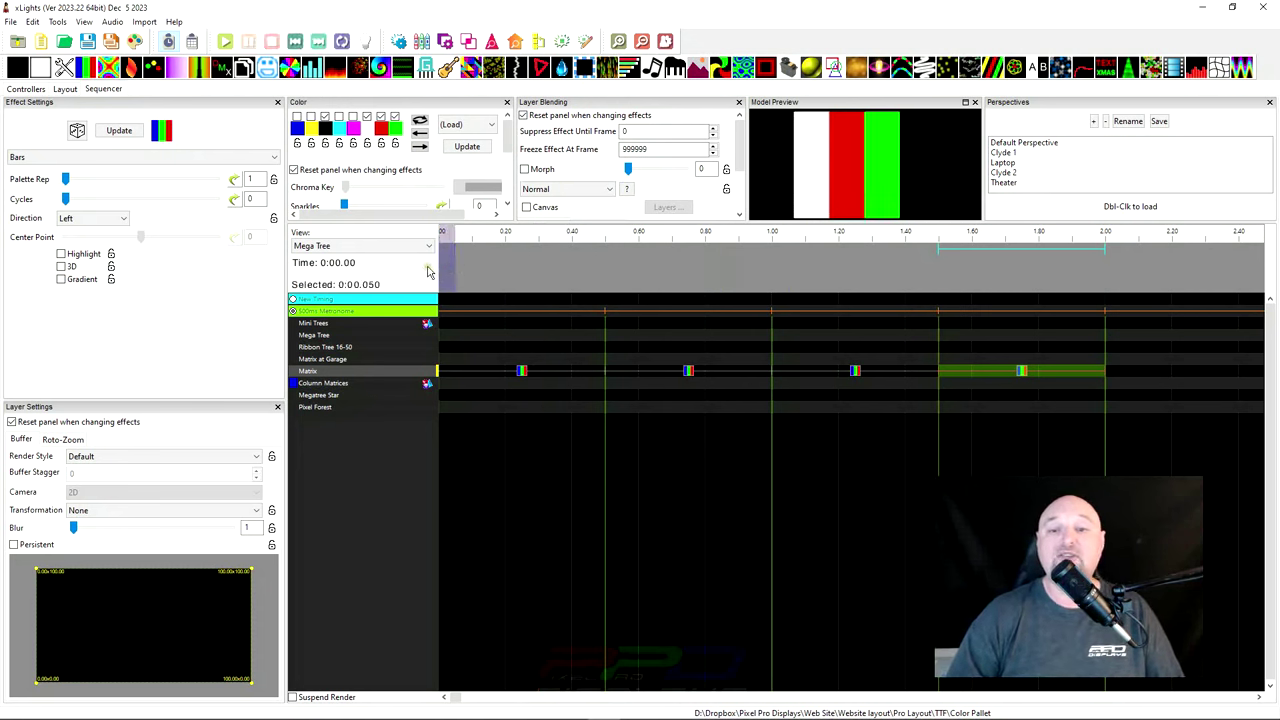
- Play the opening of the sequence to preview the four Matrix Bars effects
key("space")
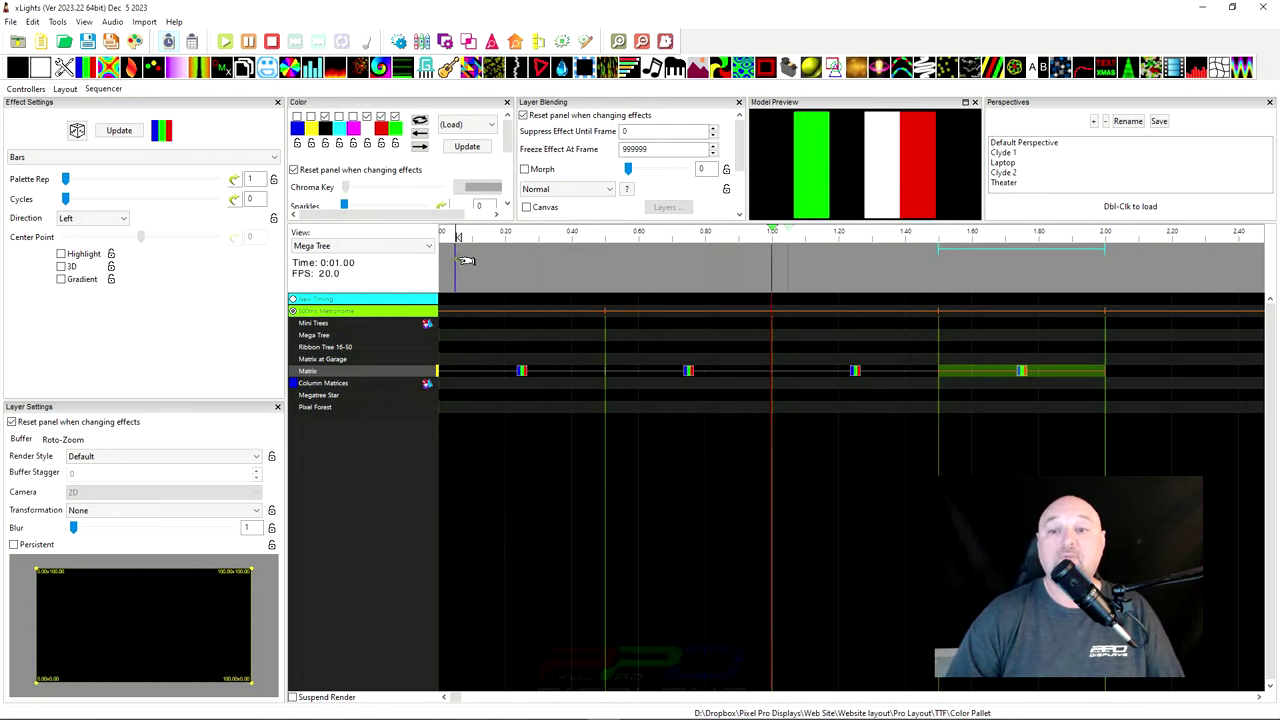
key("space")
scroll(508, 368, "down", 2)
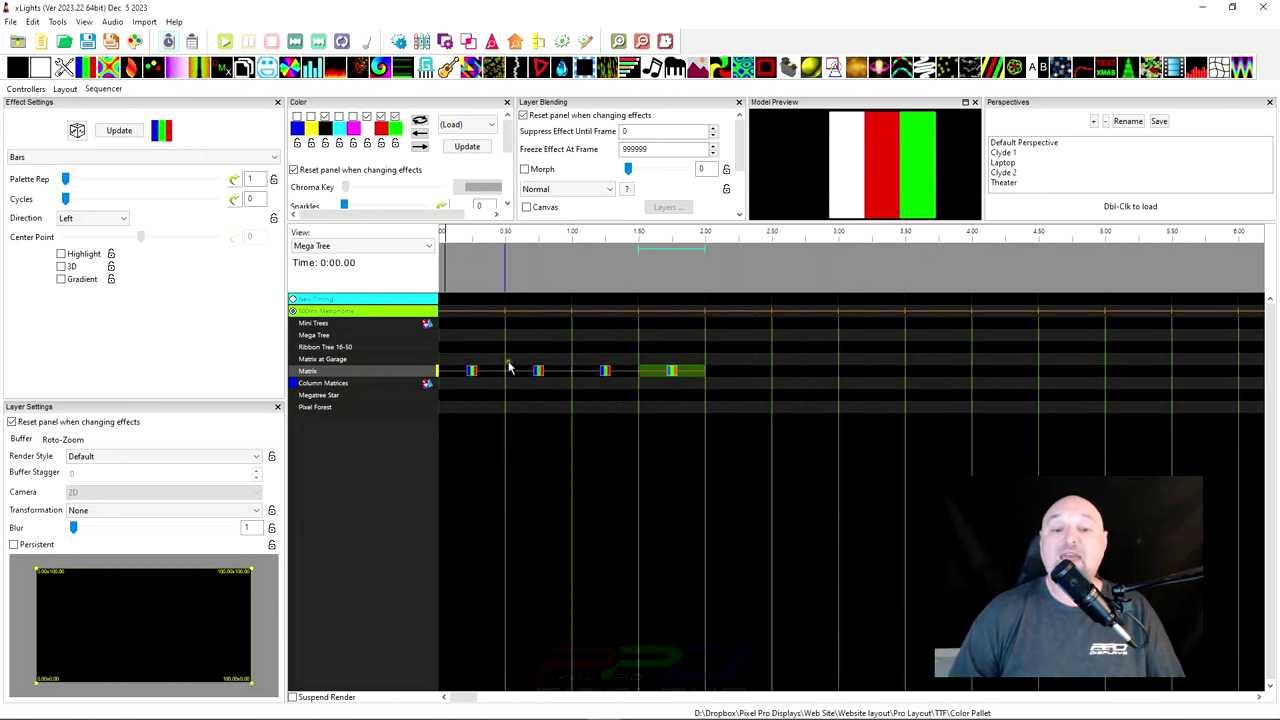
scroll(596, 404, "down", 1)
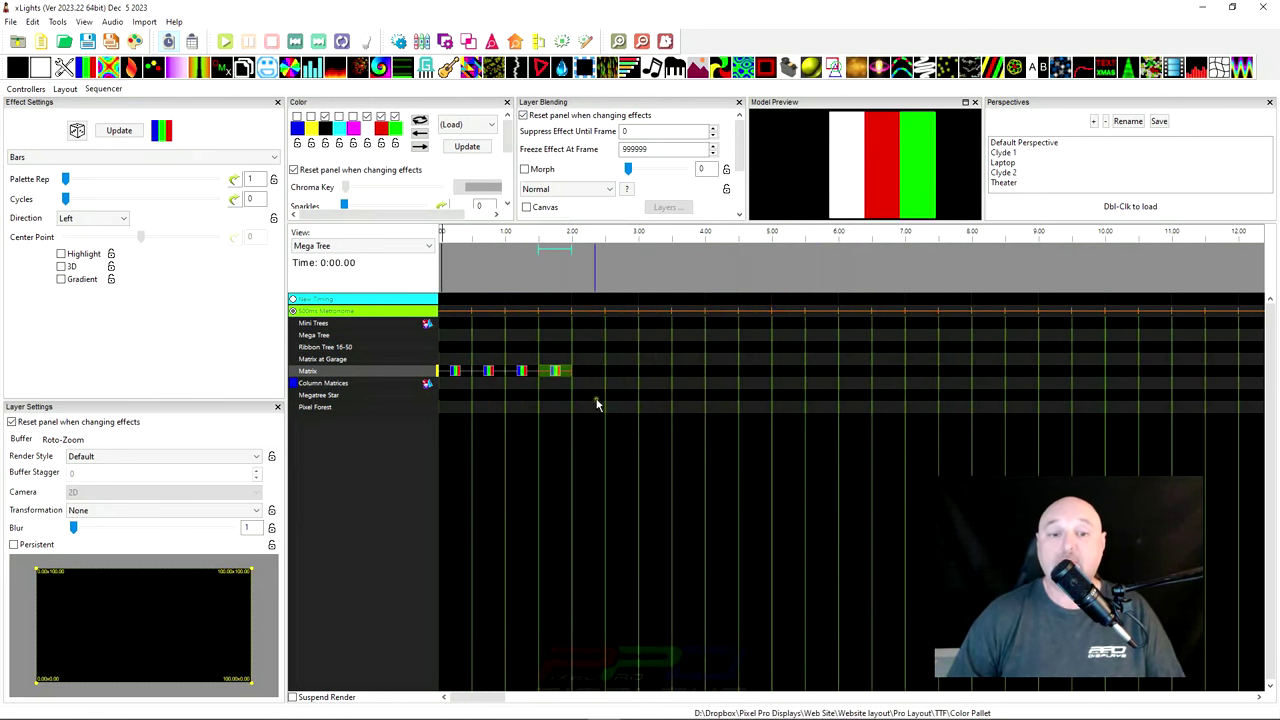
- Copy the four Bars effects and paste them three times, filling the Matrix row to 8 s
left_click_drag(572, 374, 462, 378)
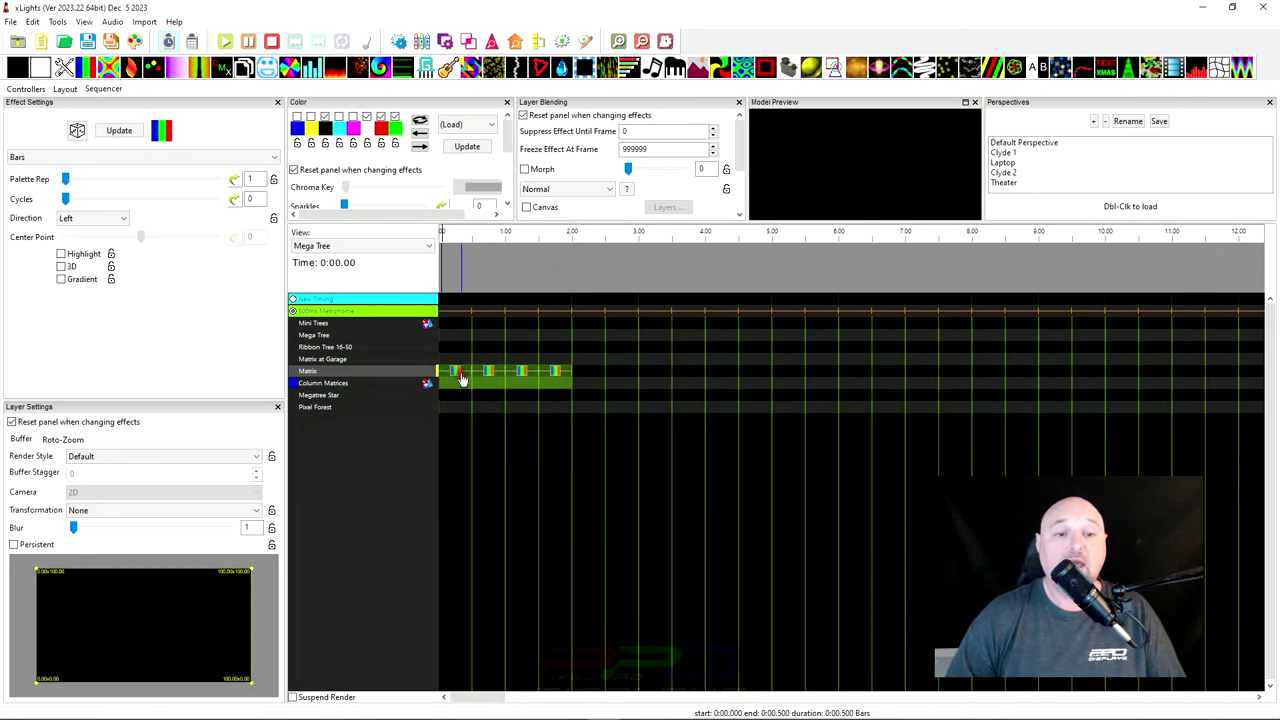
right_click(462, 378)
left_click(480, 391)
left_click(590, 372)
right_click(590, 373)
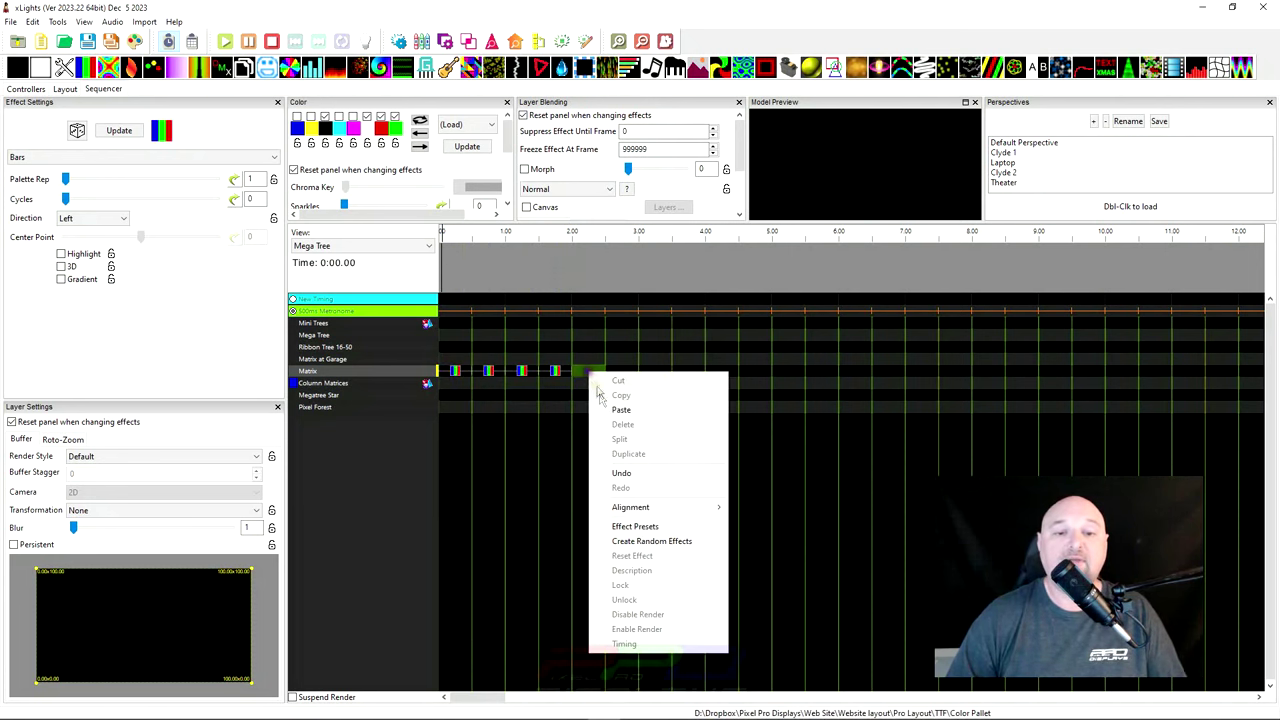
left_click(621, 409)
left_click(718, 372)
right_click(718, 373)
left_click(748, 410)
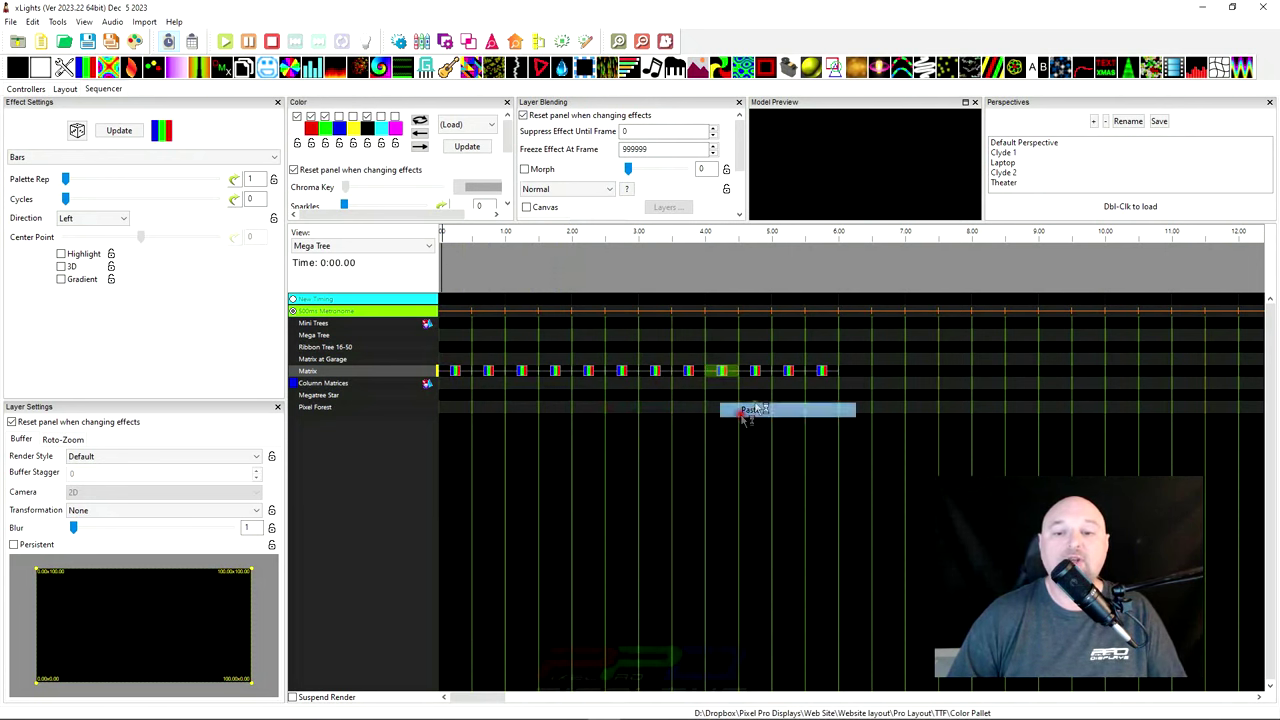
left_click(858, 372)
right_click(858, 373)
left_click(885, 409)
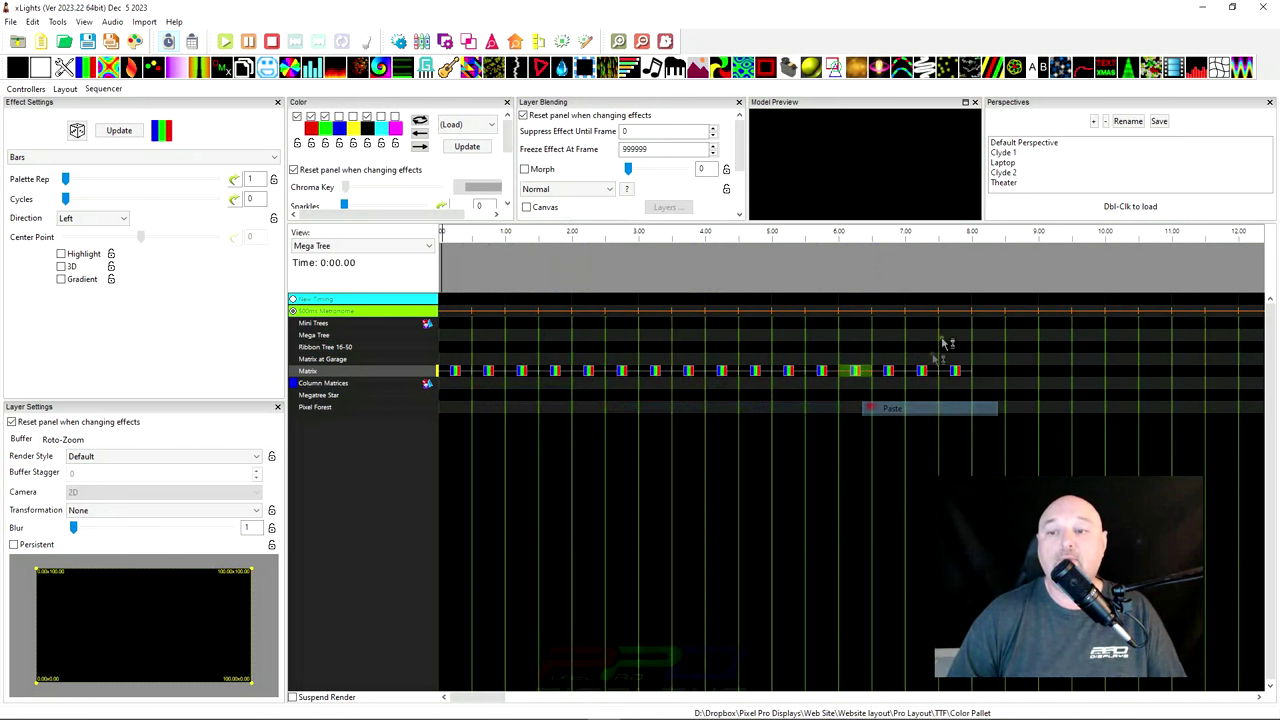
mouse_move(975, 276)
left_mouse_down()
mouse_move(405, 300)
mouse_move(418, 272)
left_mouse_up()
left_click(449, 277)
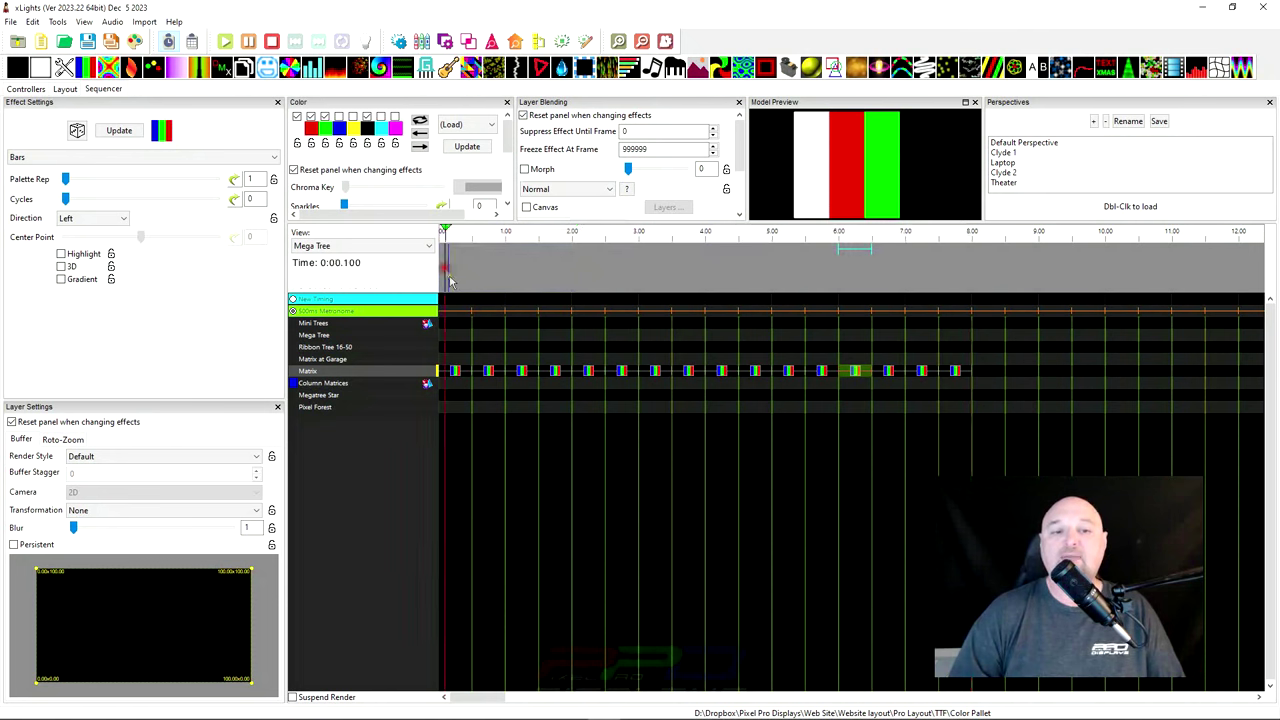
key("space")
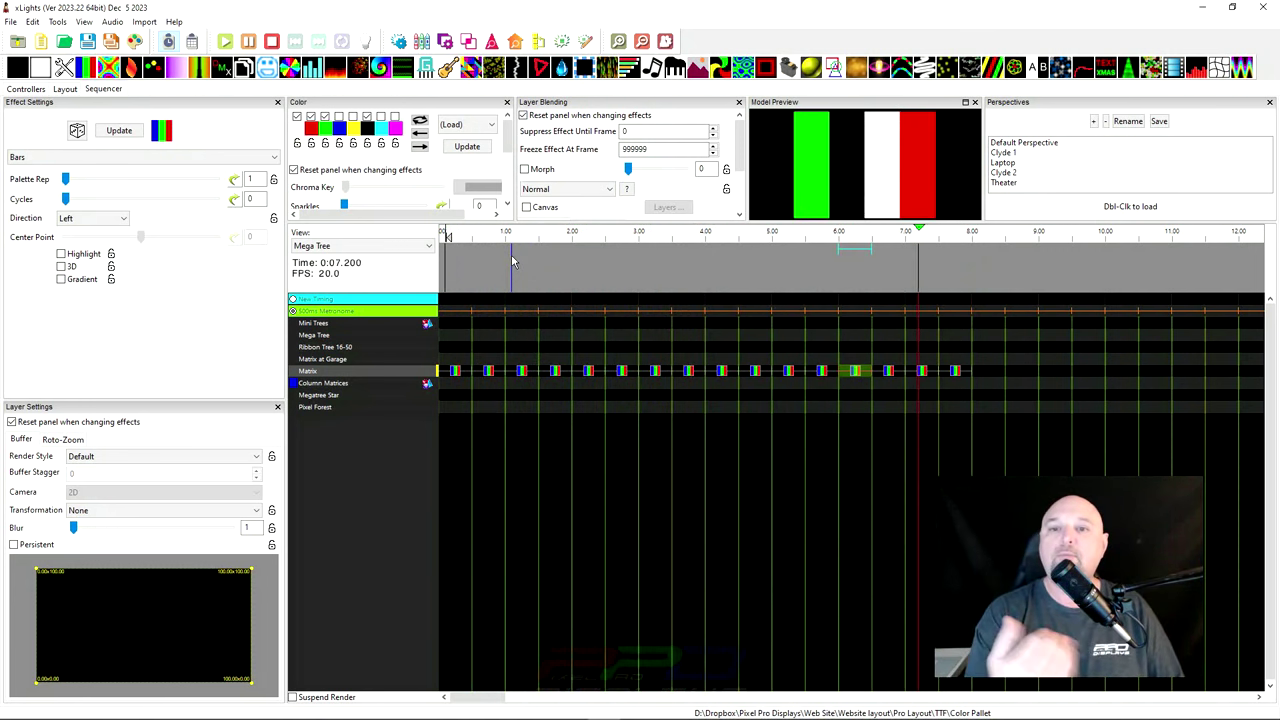
key("space")
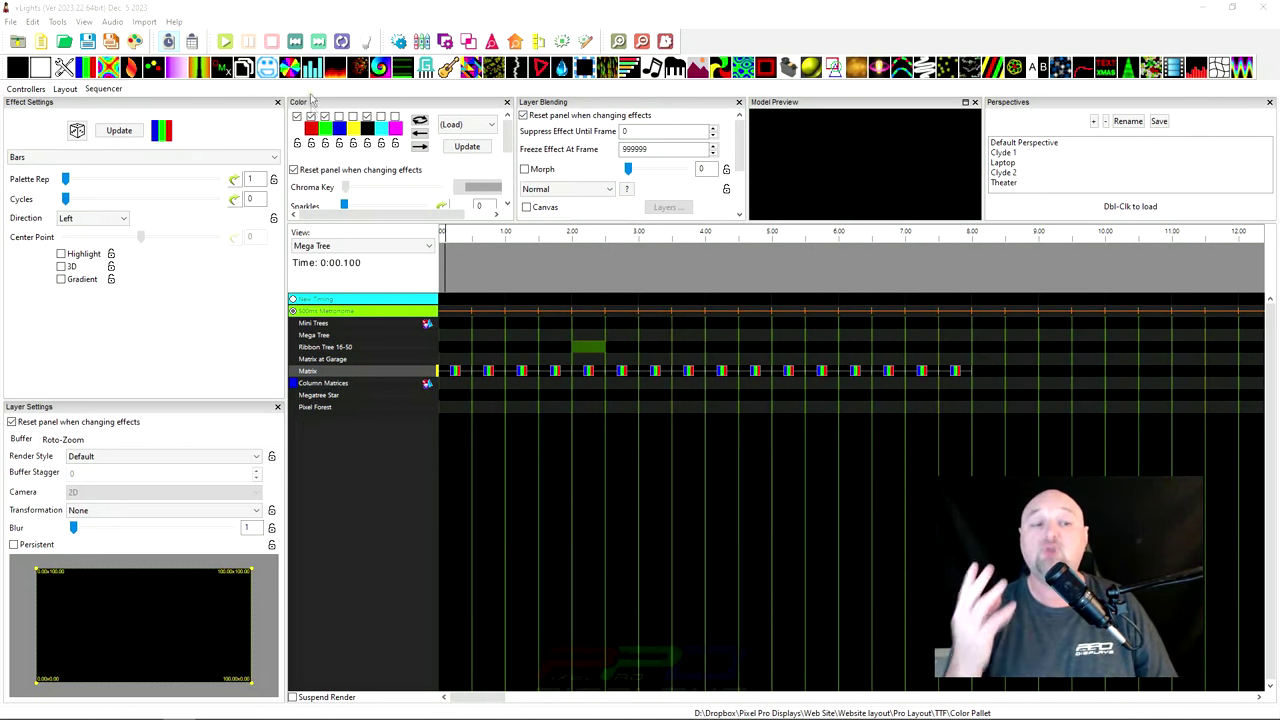
- Show the saved palettes list, including Blue, Green, Default and Halloween
left_click(470, 130)
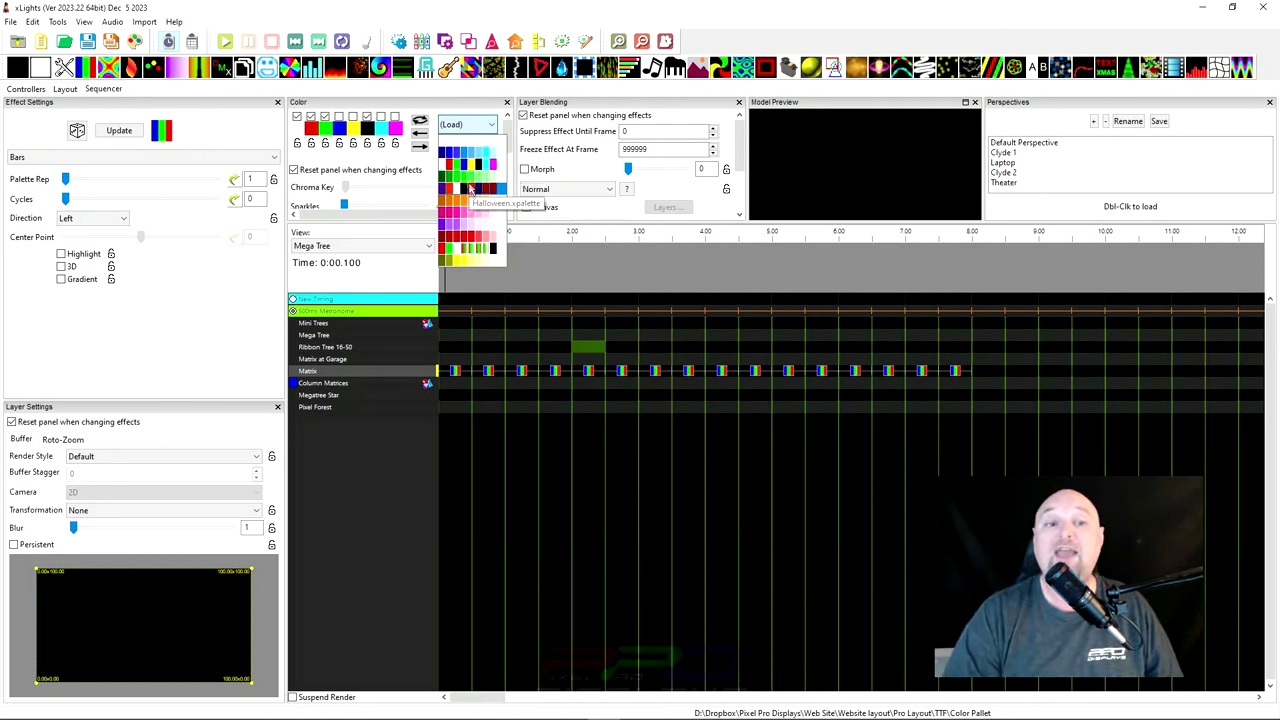
- Load Halloween.xpalette for purple, red, black and dark red, then review the palette list unchanged
left_click(470, 189)
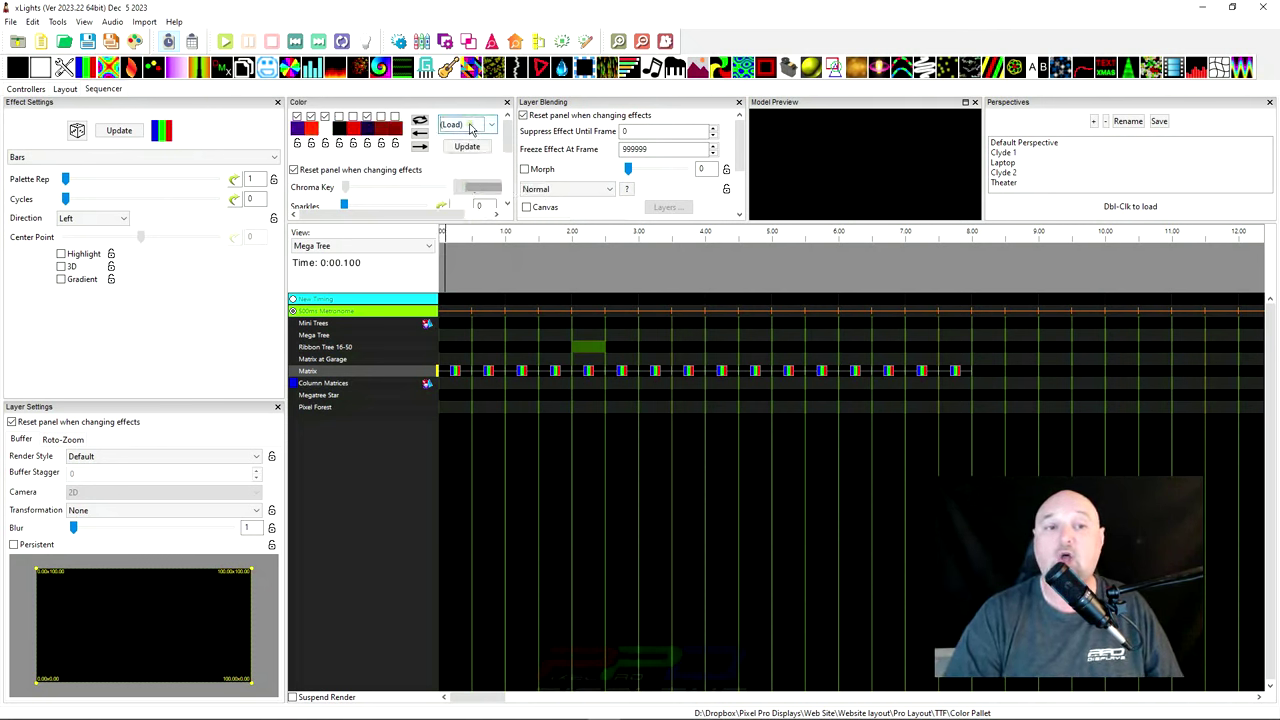
left_click(470, 127)
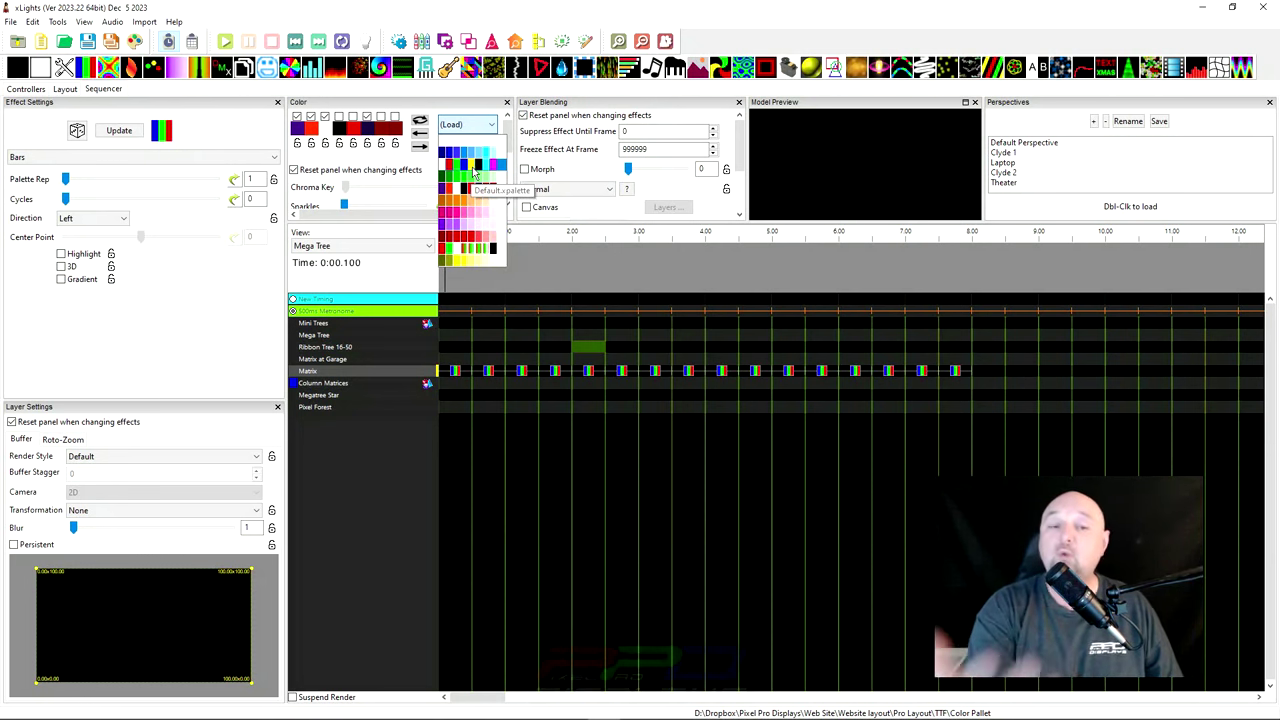
left_click(477, 127)
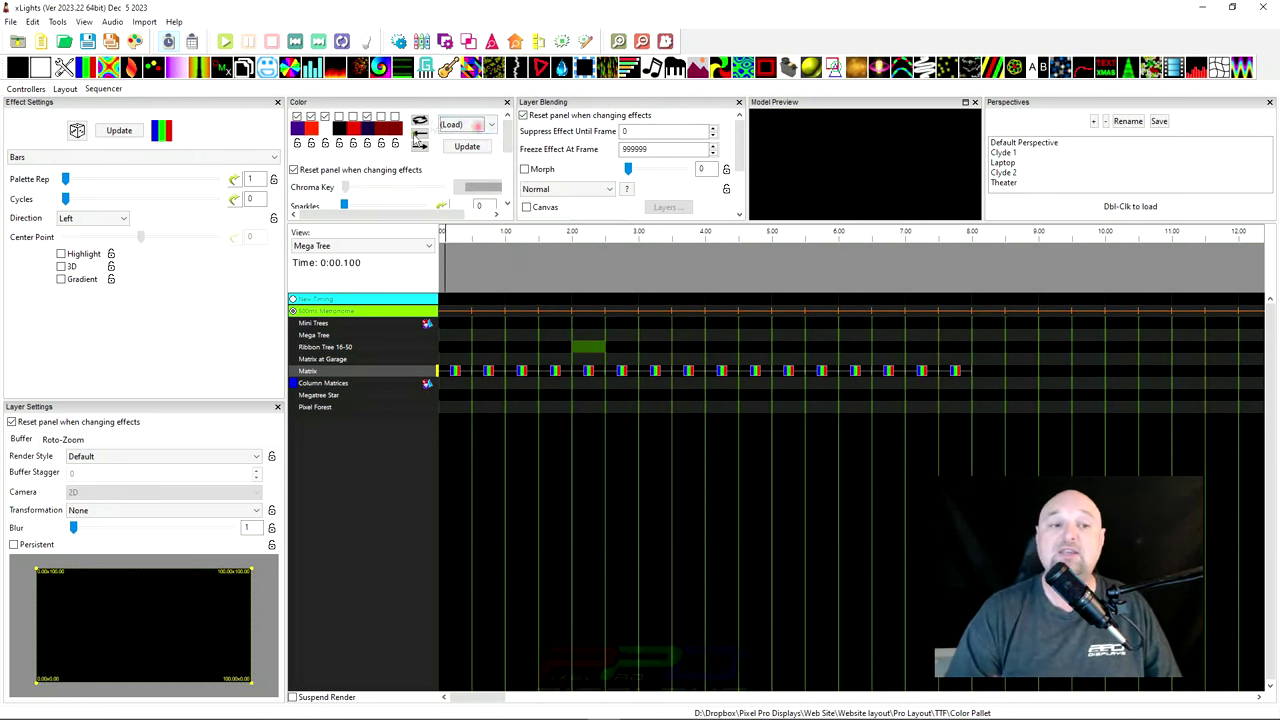
left_click(358, 133)
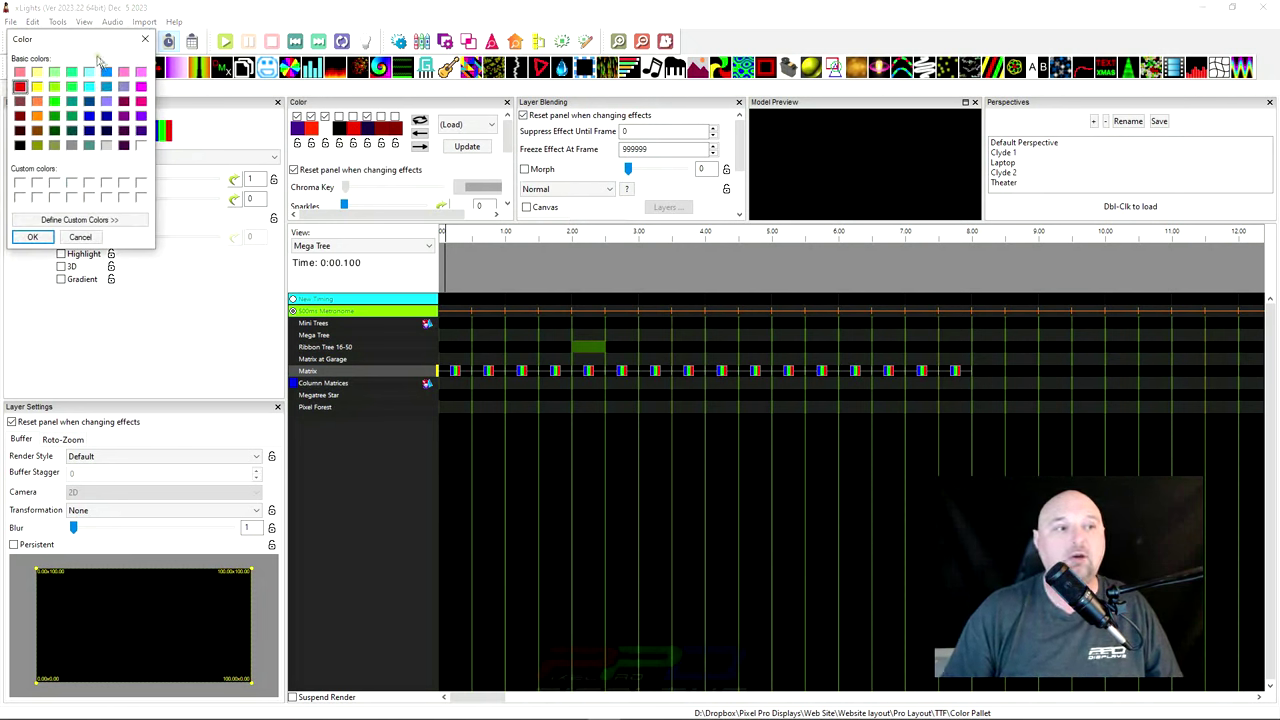
left_click(104, 222)
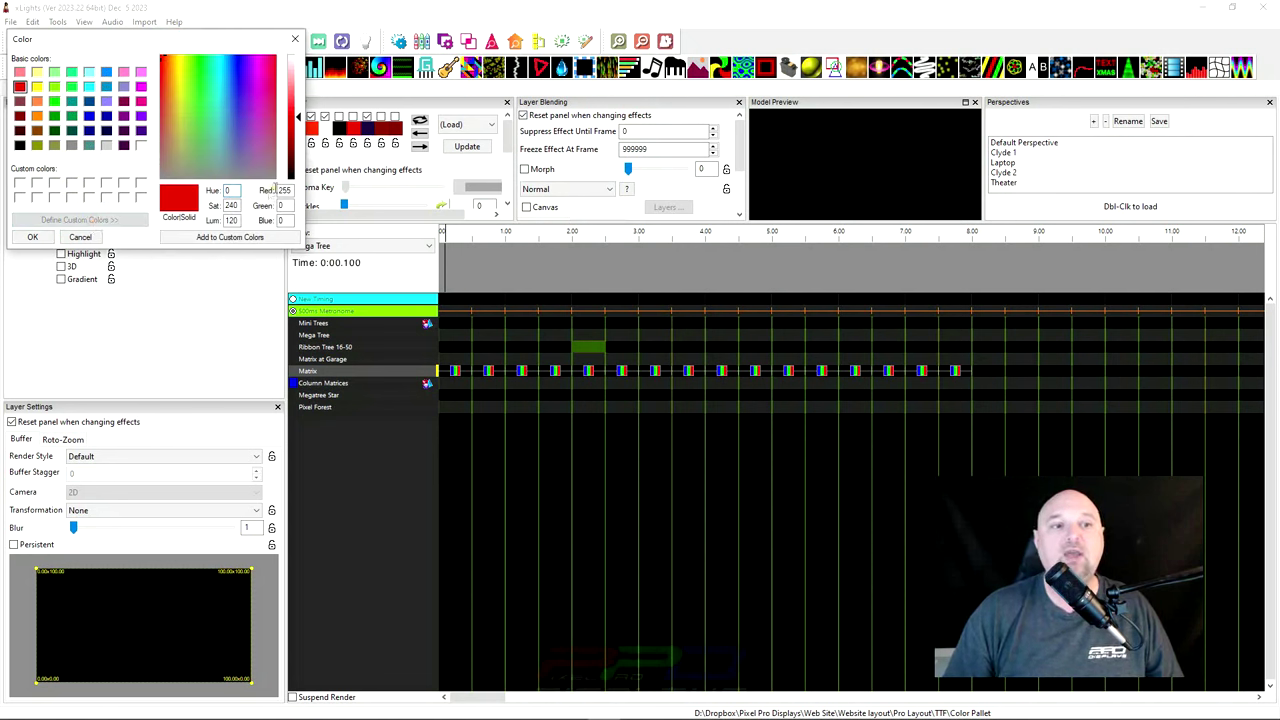
left_click(289, 191)
key("Tab")
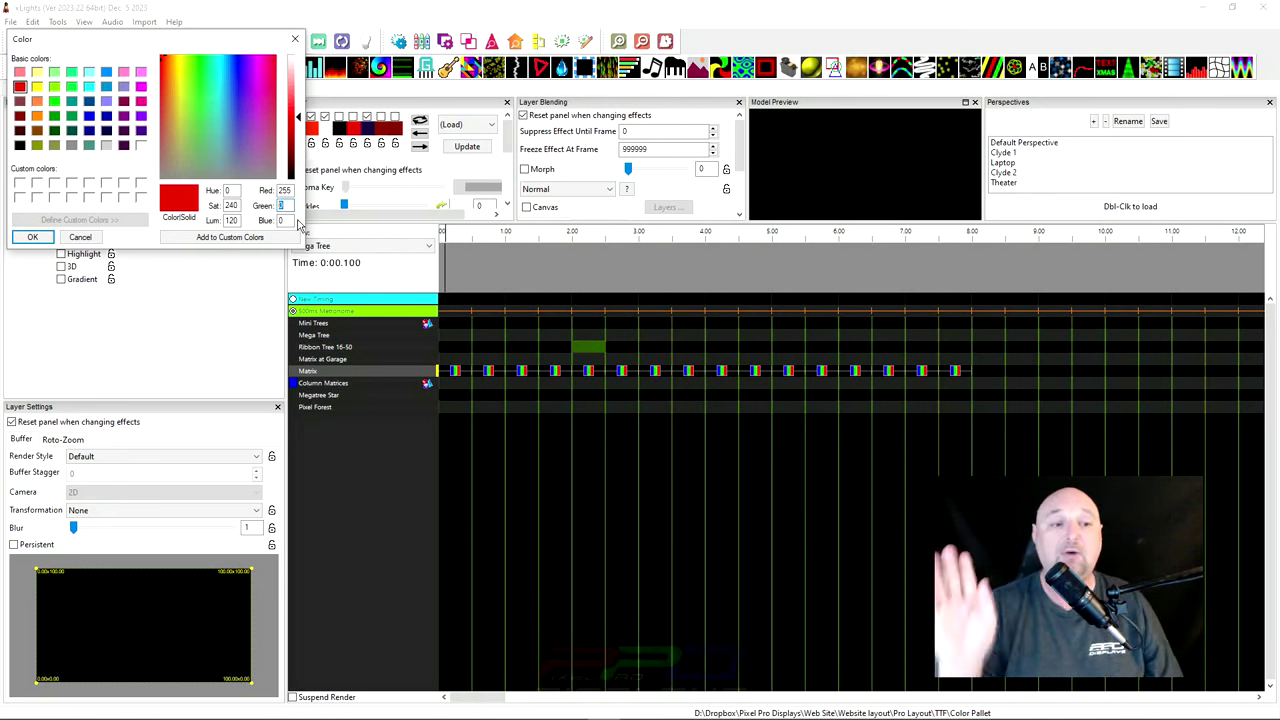
left_click(295, 40)
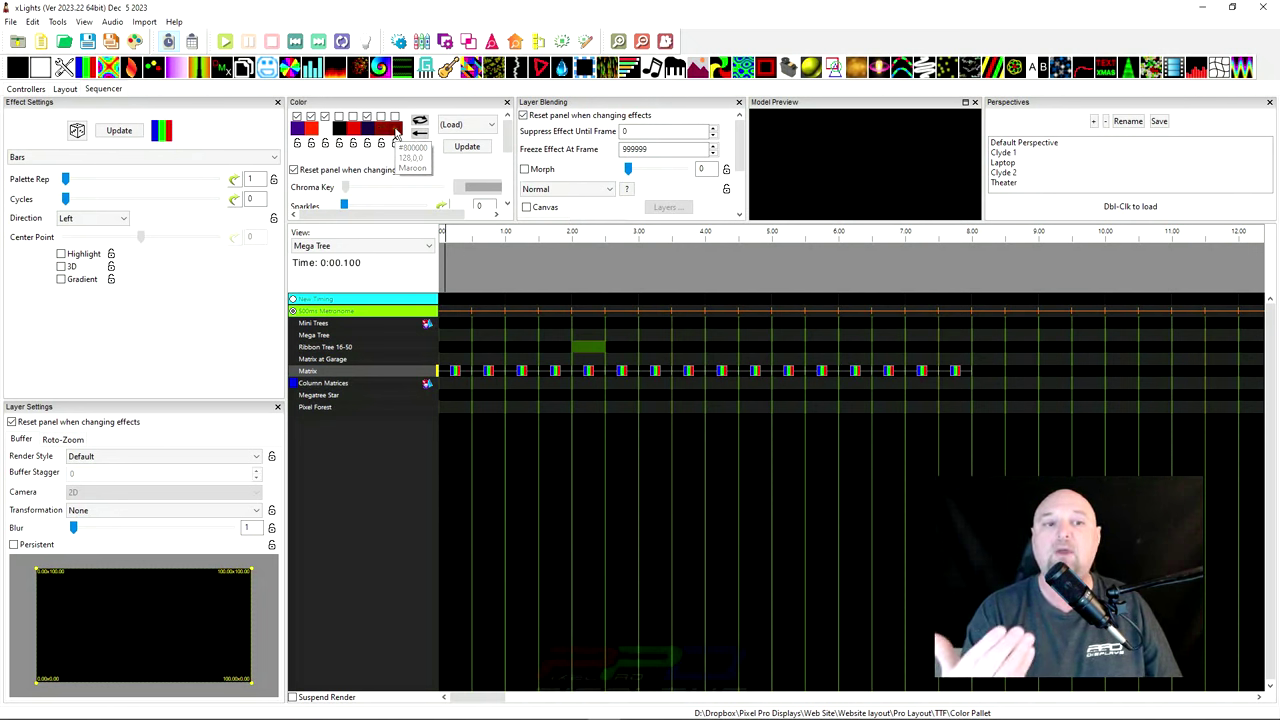
- Load the bright default palette and inspect the magenta swatch's colour without changing it
left_click(460, 126)
left_click(447, 170)
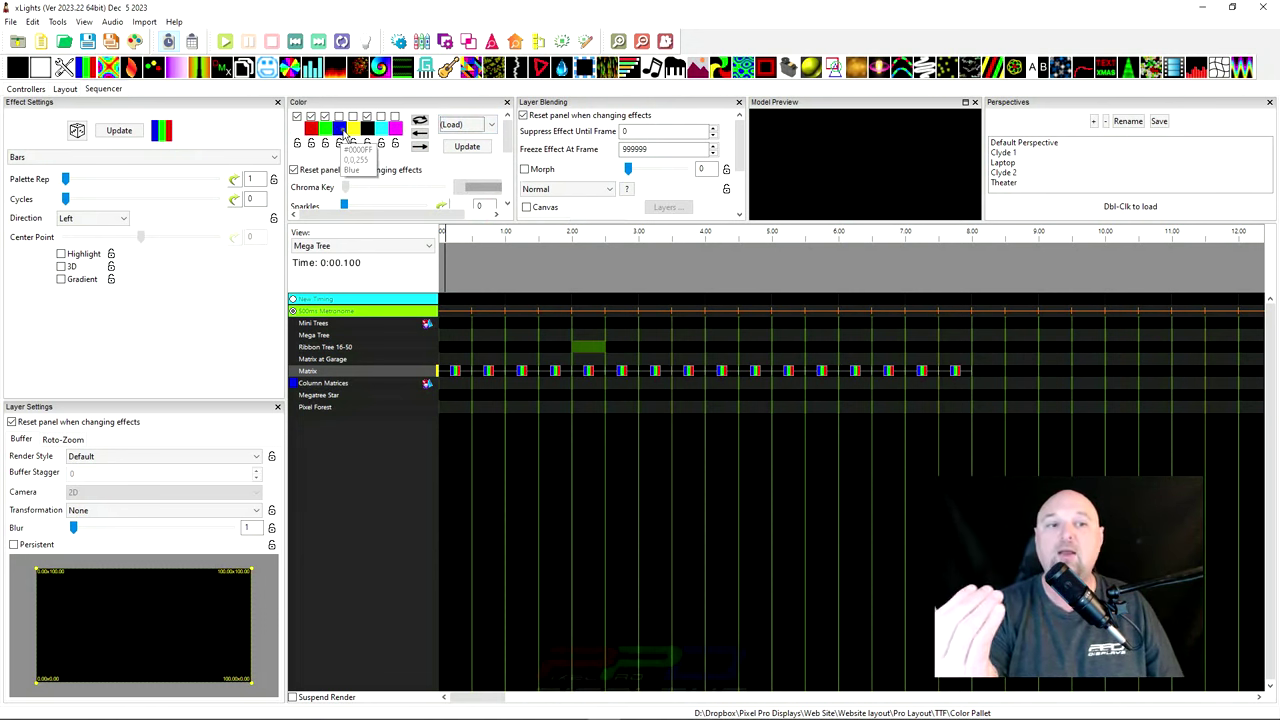
left_click(393, 130)
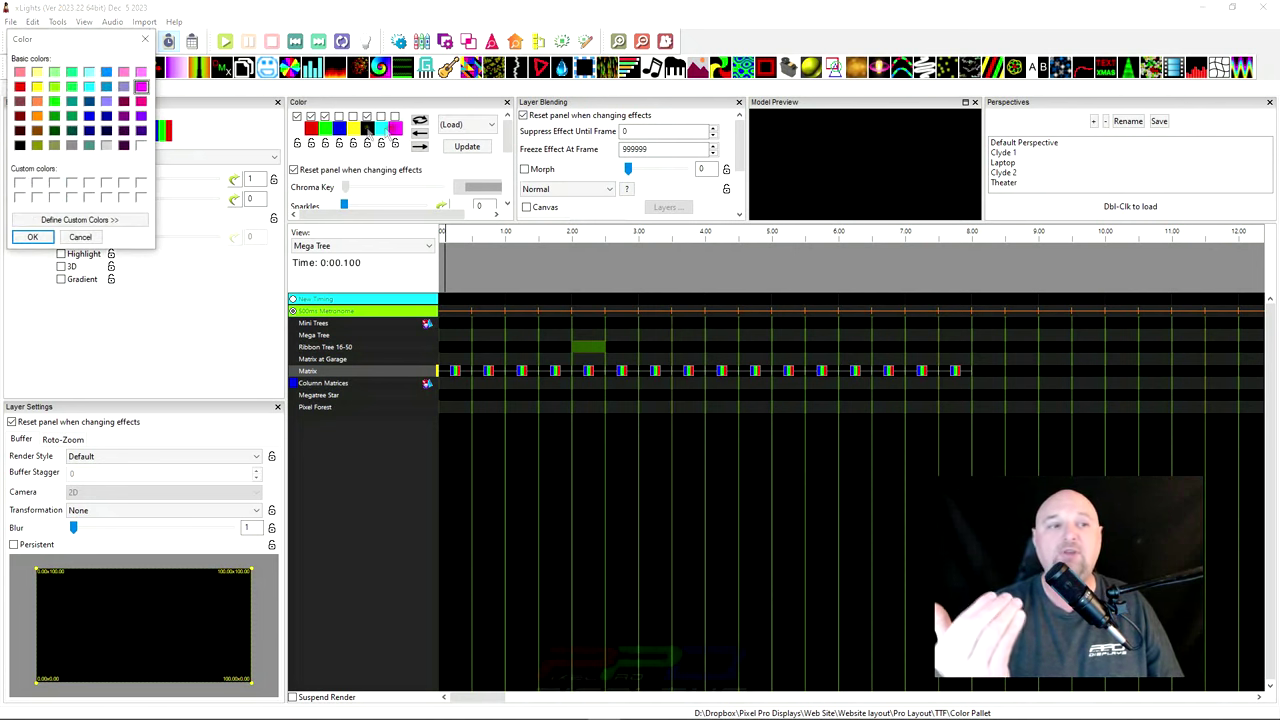
left_click(146, 40)
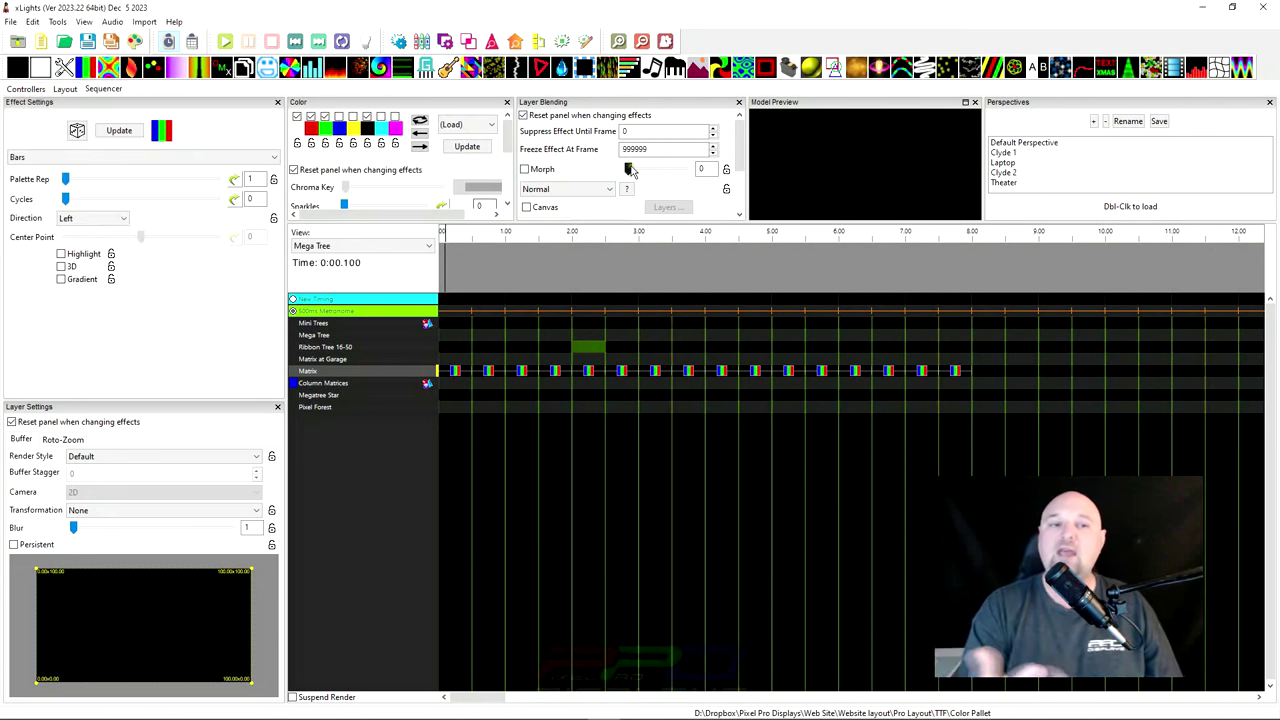